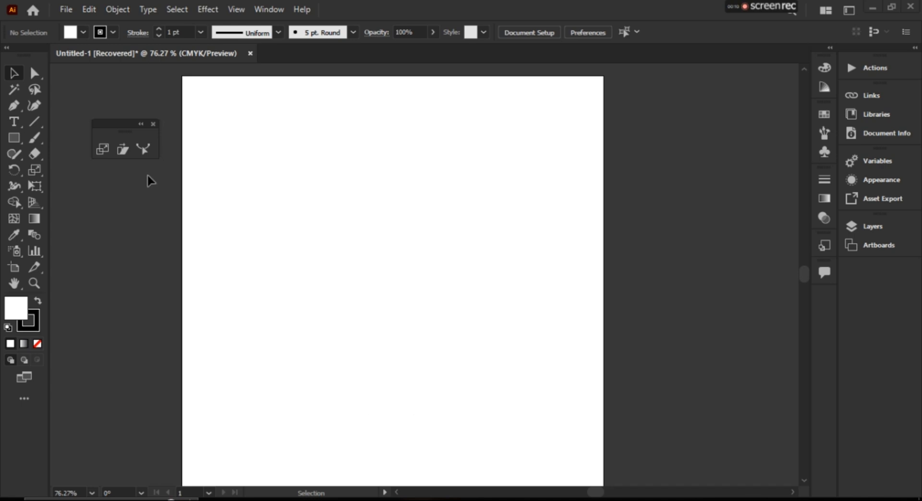
# Detach the Scale, Shear and Reshape tools as a new floating panel beside the artboard, replacing the existing one
pyautogui.click(153, 123)
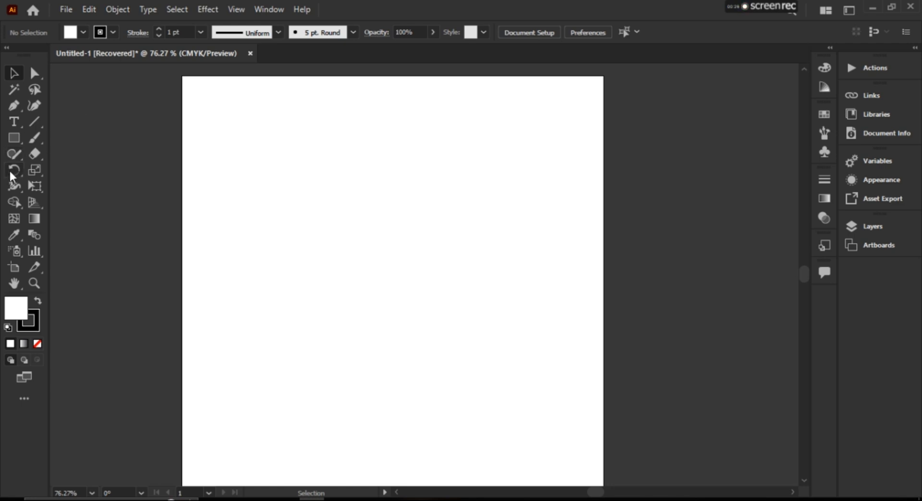
pyautogui.rightClick(39, 171)
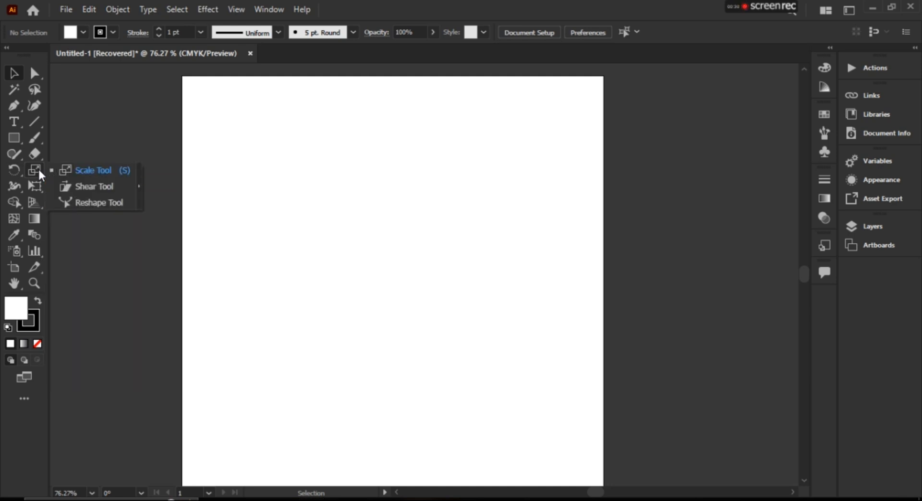
pyautogui.click(140, 188)
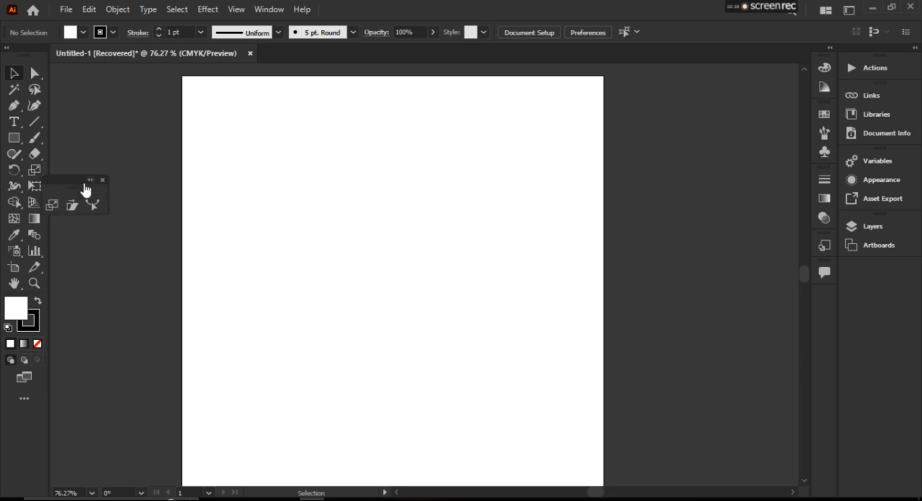
pyautogui.moveTo(70, 182); pyautogui.dragTo(109, 113)
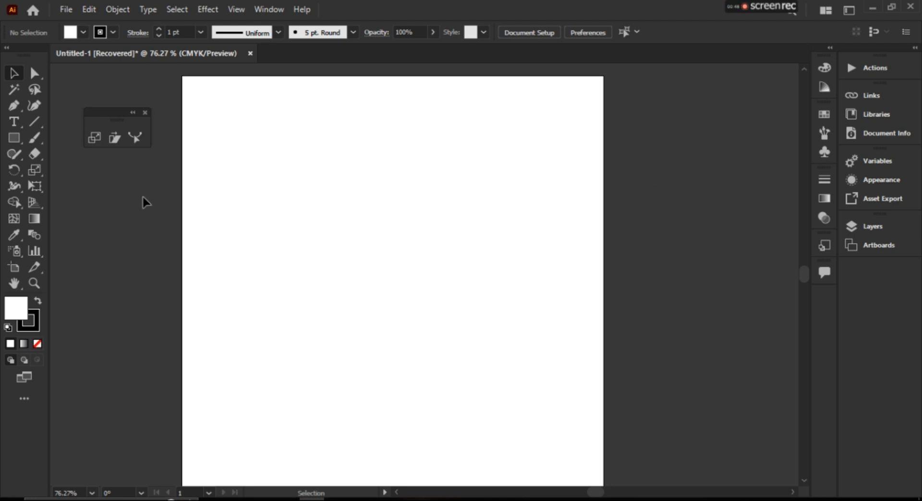
# Draw a square in the upper-left area of the artboard
pyautogui.click(12, 139)
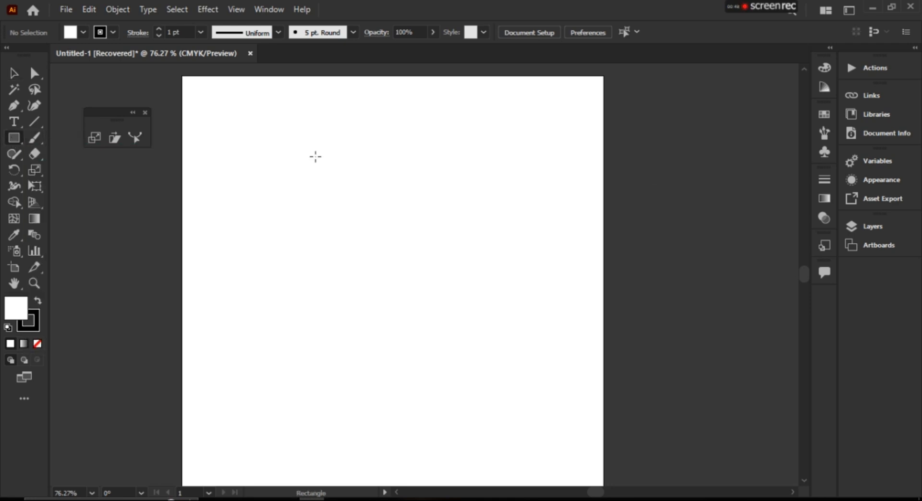
pyautogui.moveTo(251, 129); pyautogui.dragTo(331, 208)
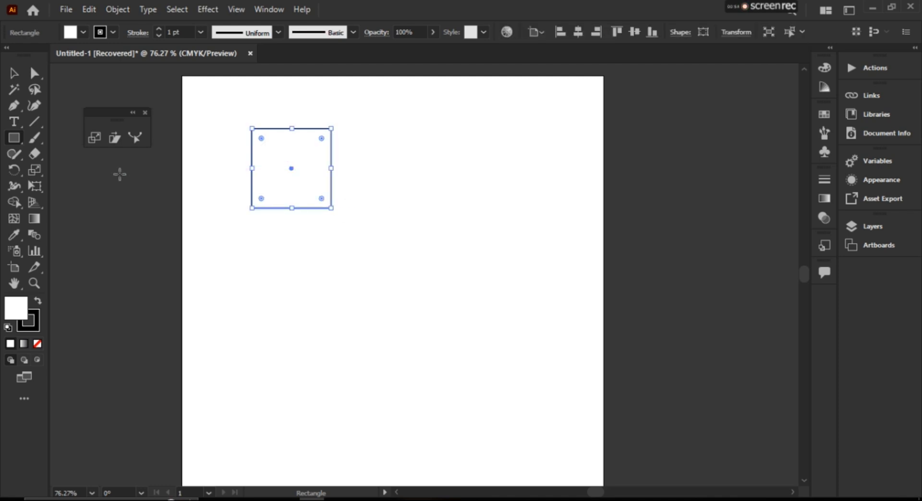
pyautogui.click(35, 74)
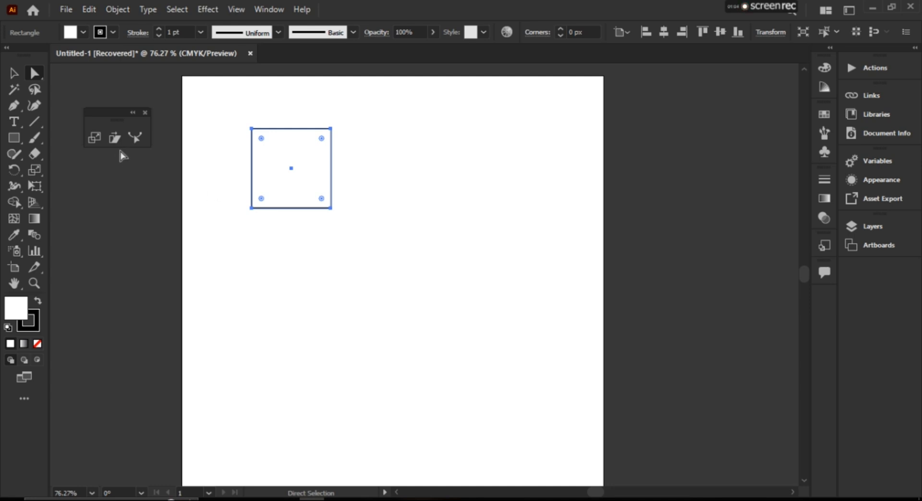
# Scale the square freely about its centre, then reduce it proportionally to slightly smaller than drawn
pyautogui.click(93, 139)
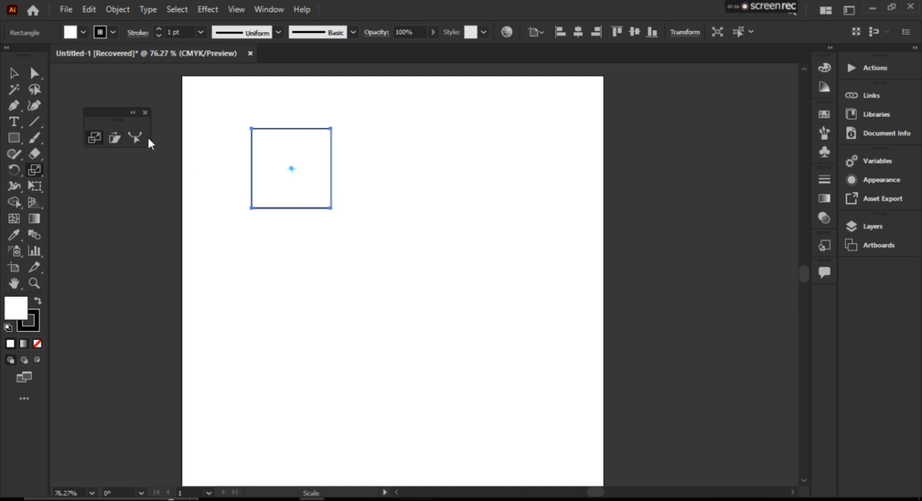
pyautogui.moveTo(330, 208); pyautogui.dragTo(353, 240)
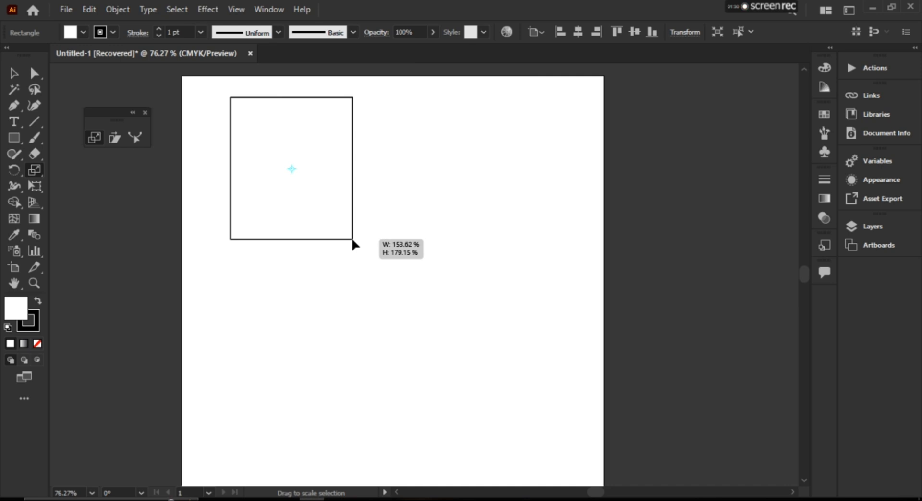
pyautogui.press('shift')
pyautogui.moveTo(352, 240); pyautogui.dragTo(327, 203)
pyautogui.press('shift')
pyautogui.press('shift')
pyautogui.press('shift')
pyautogui.press('shift')
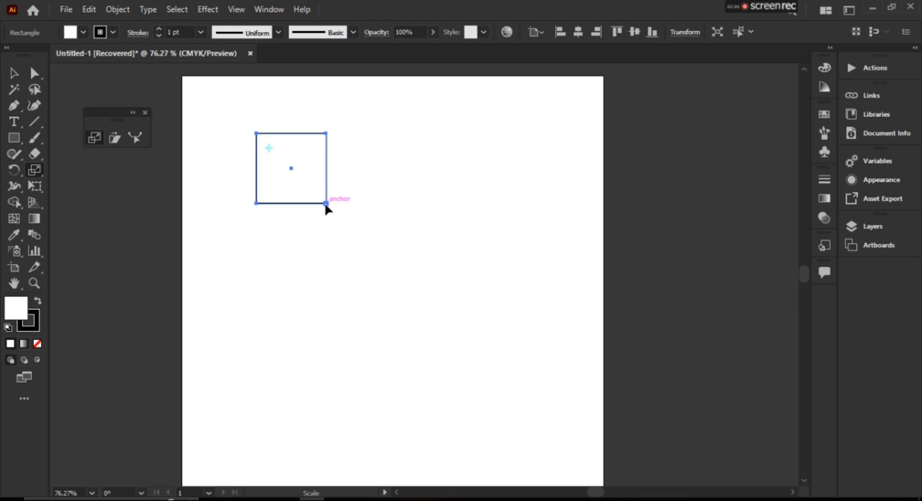
# Scale a slightly smaller copy of the square towards a reference point in its upper-left area
pyautogui.moveTo(326, 205); pyautogui.dragTo(314, 185)
pyautogui.press('alt')
pyautogui.moveTo(326, 204)
pyautogui.mouseDown()
pyautogui.moveTo(305, 184)
pyautogui.moveTo(318, 194)
pyautogui.mouseUp()
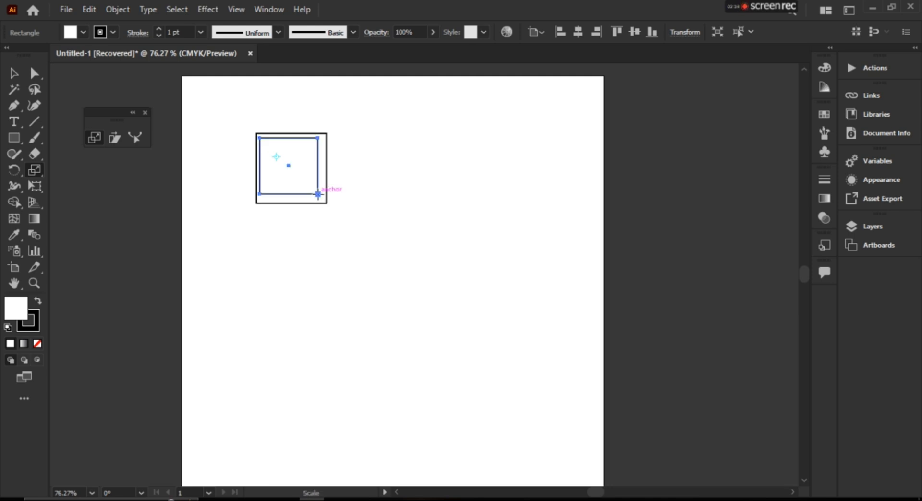
# Repeat the scaled copy until the nested squares shrink into the reference point, and deselect the artwork
pyautogui.hotkey('ctrl', 'd')
pyautogui.hotkey('ctrl', 'd')
pyautogui.hotkey('ctrl', 'd')
pyautogui.hotkey('ctrl', 'd')
pyautogui.hotkey('ctrl', 'd')
pyautogui.hotkey('ctrl', 'd')
pyautogui.hotkey('ctrl', 'd')
pyautogui.hotkey('ctrl', 'd')
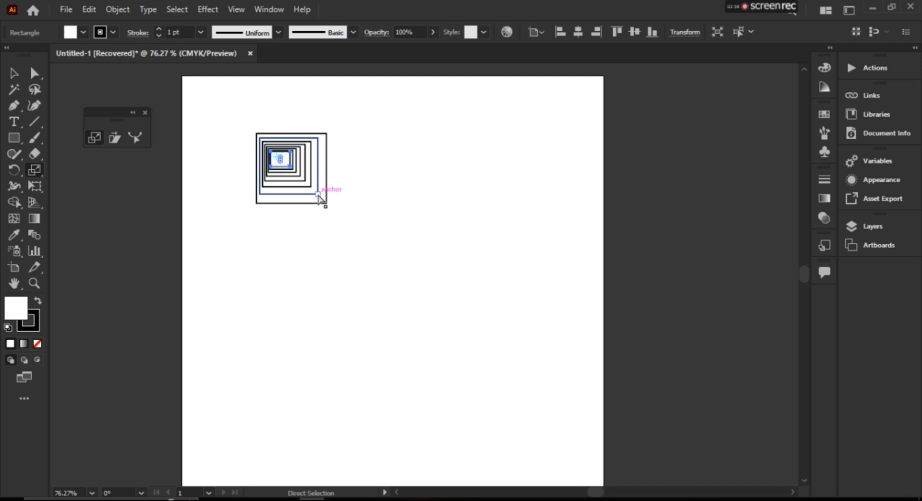
pyautogui.hotkey('ctrl', 'd')
pyautogui.hotkey('ctrl', 'd')
pyautogui.hotkey('ctrl', 'd')
pyautogui.hotkey('ctrl', 'd')
pyautogui.hotkey('ctrl', 'd')
pyautogui.hotkey('ctrl', 'd')
pyautogui.hotkey('ctrl', 'shift', 'a')
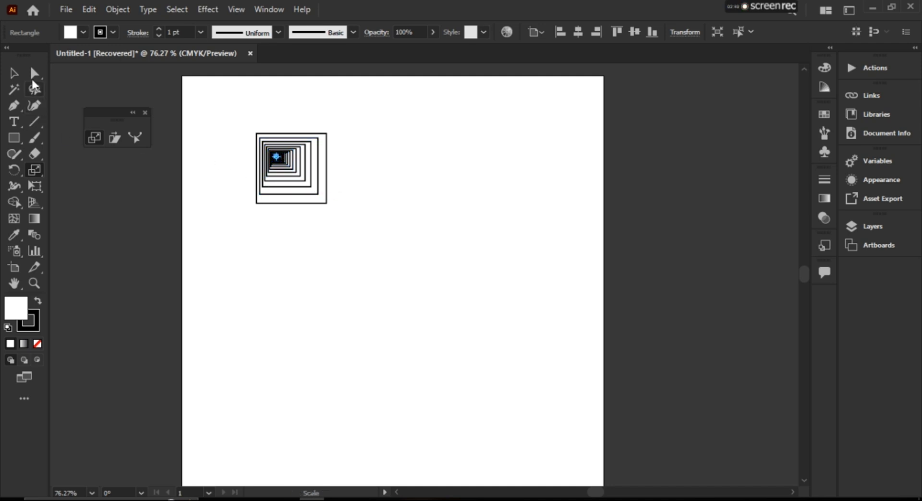
pyautogui.click(14, 73)
pyautogui.click(175, 95)
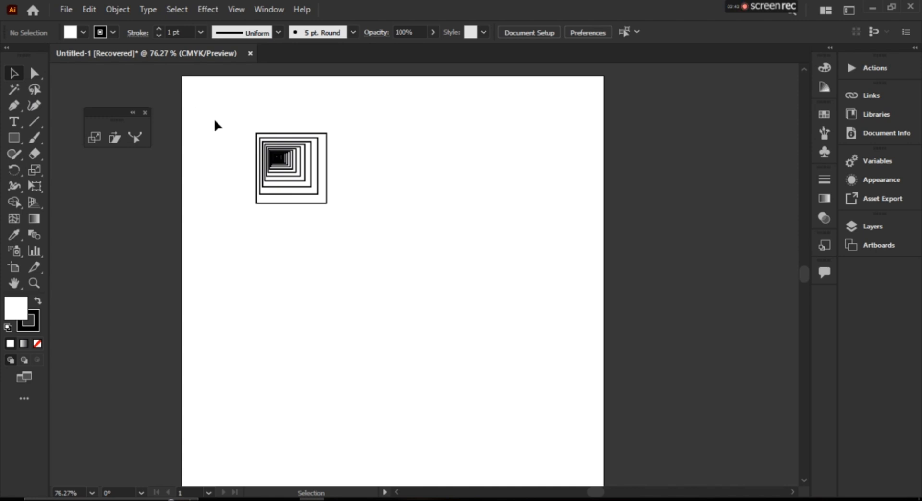
# Select the nested squares and undo the scaled copies back to the single outer square
pyautogui.moveTo(214, 121); pyautogui.dragTo(395, 217)
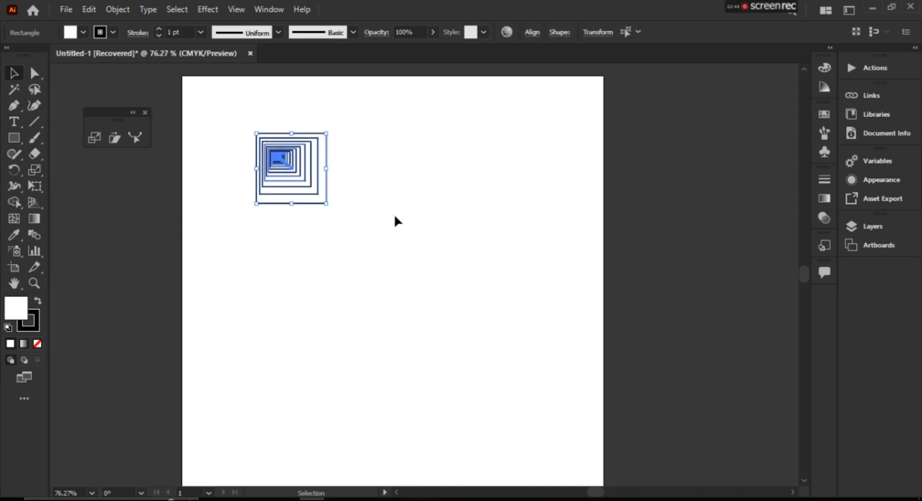
pyautogui.press('a')
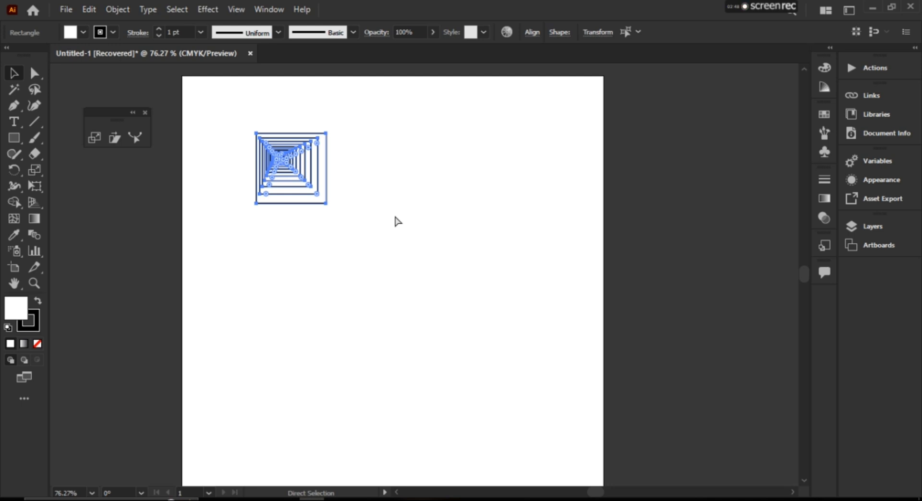
pyautogui.hotkey('ctrl', 'z')
pyautogui.hotkey('ctrl', 'z')
pyautogui.hotkey('ctrl', 'z')
pyautogui.hotkey('ctrl', 'z')
pyautogui.hotkey('ctrl', 'z')
pyautogui.hotkey('ctrl', 'z')
pyautogui.hotkey('ctrl', 'z')
pyautogui.hotkey('ctrl', 'z')
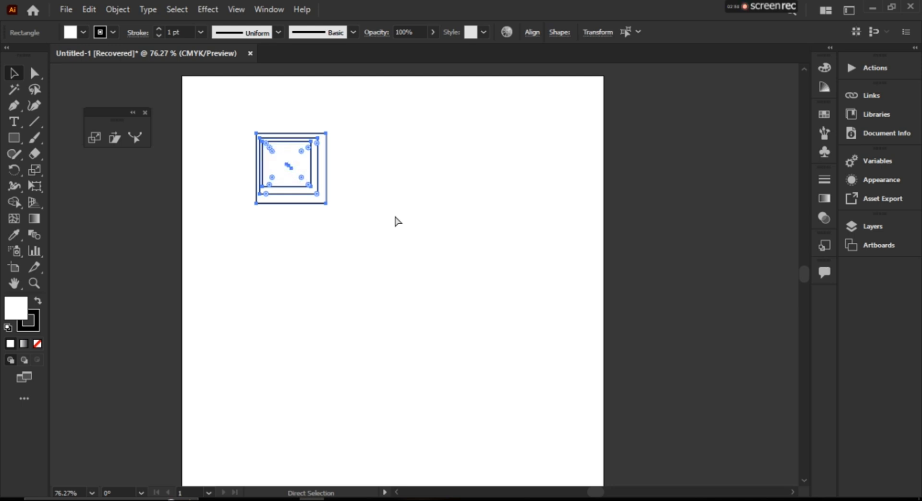
pyautogui.hotkey('ctrl', 'z')
pyautogui.hotkey('ctrl', 'z')
pyautogui.press('v')
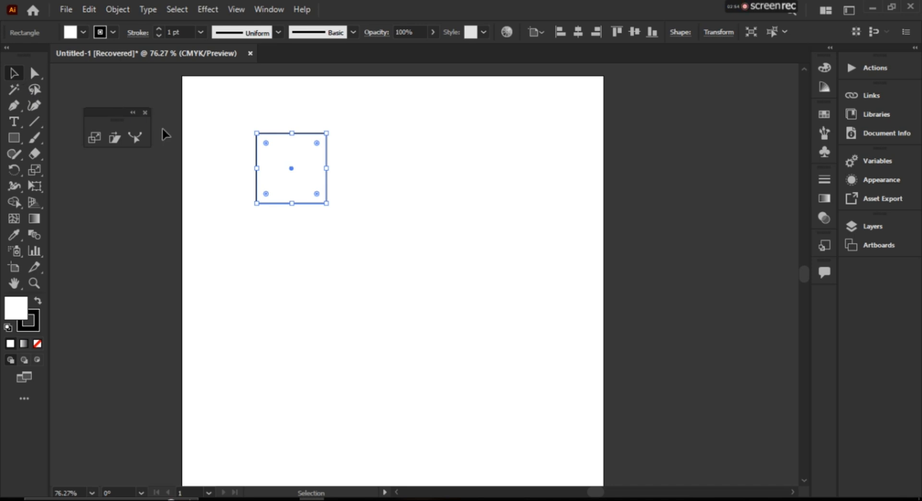
# Shrink the square to about half its size and move it up towards the artboard's upper-left corner
pyautogui.click(335, 218)
pyautogui.moveTo(326, 204); pyautogui.dragTo(245, 137)
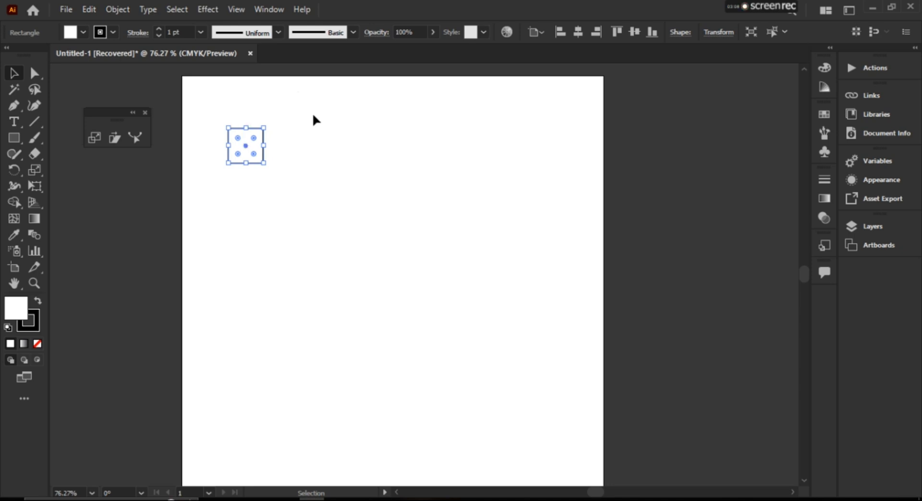
# Fill the small square with black, colour 000000
pyautogui.doubleClick(17, 317)
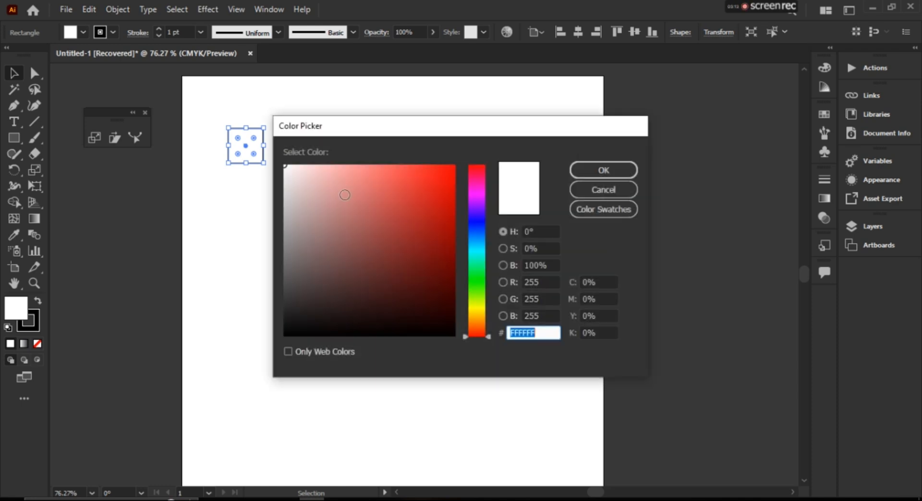
pyautogui.write('FF0000')
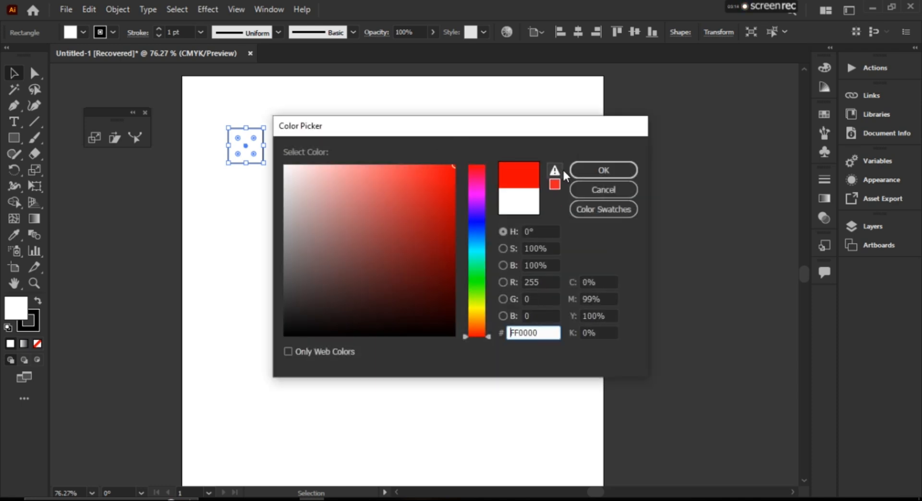
pyautogui.moveTo(397, 197)
pyautogui.mouseDown()
pyautogui.moveTo(419, 298)
pyautogui.moveTo(457, 338)
pyautogui.mouseUp()
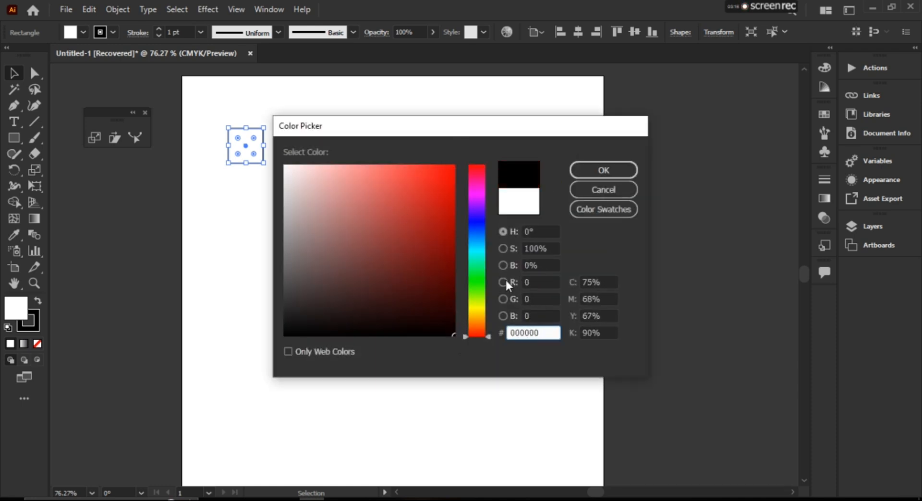
pyautogui.click(609, 170)
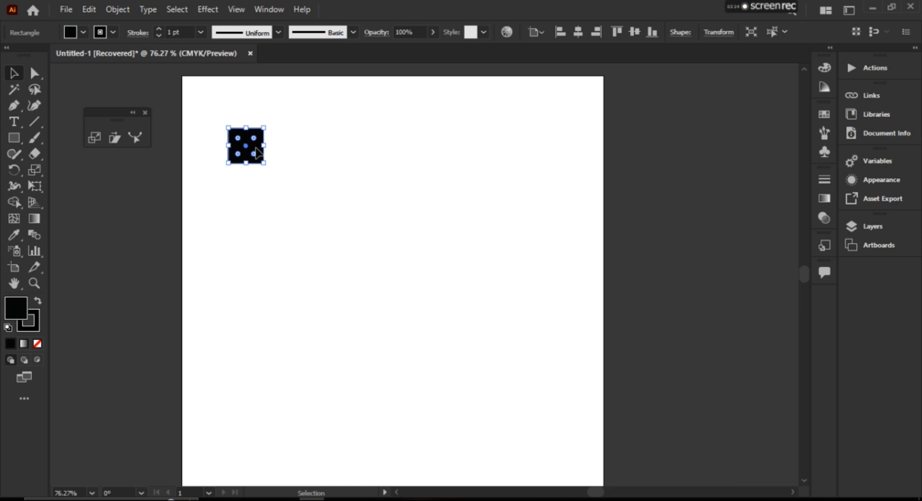
# Duplicate the black square horizontally to its right, leaving a narrow gap between the two
pyautogui.moveTo(257, 152); pyautogui.dragTo(295, 154)
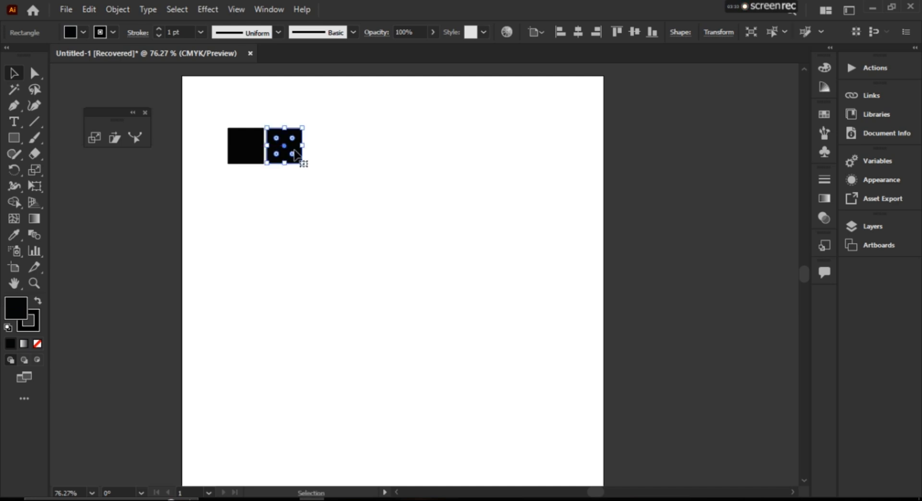
pyautogui.moveTo(295, 153); pyautogui.dragTo(300, 153)
pyautogui.click(211, 116)
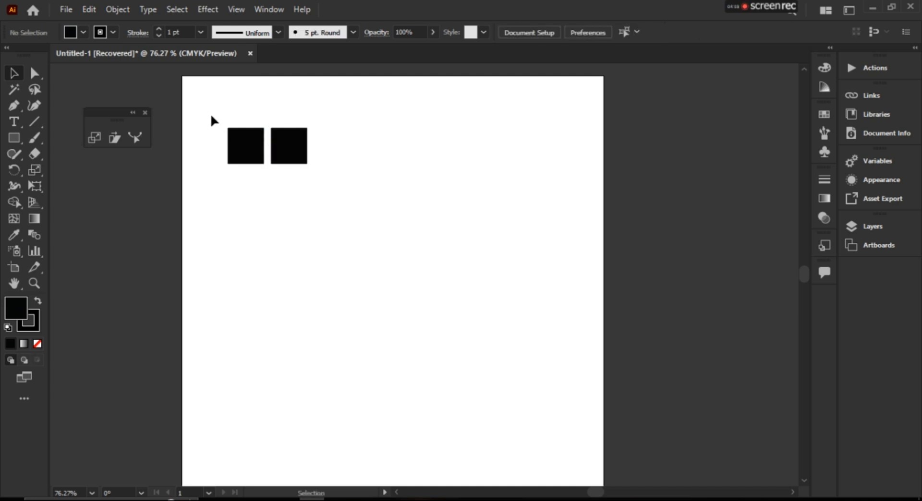
# Repeat the duplication to make a row of eight evenly spaced black squares across the artboard
pyautogui.click(294, 154)
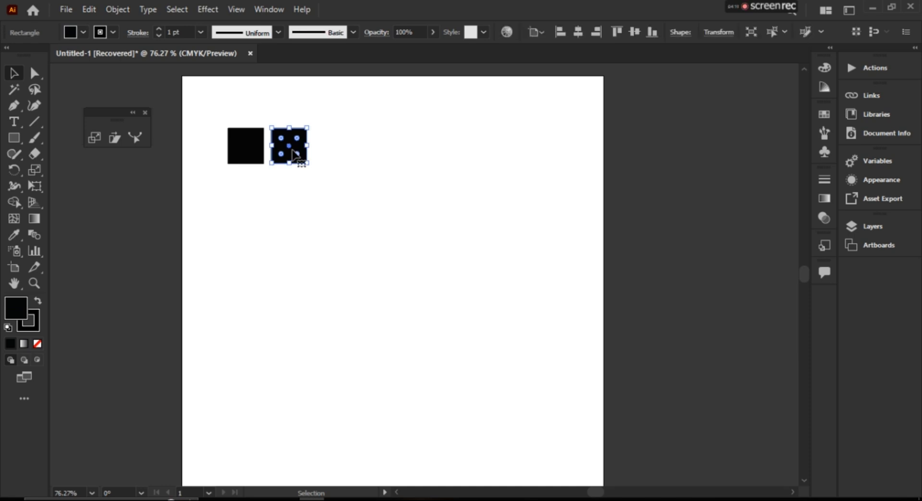
pyautogui.hotkey('ctrl', 'd')
pyautogui.hotkey('ctrl', 'd')
pyautogui.hotkey('ctrl', 'd')
pyautogui.hotkey('ctrl', 'd')
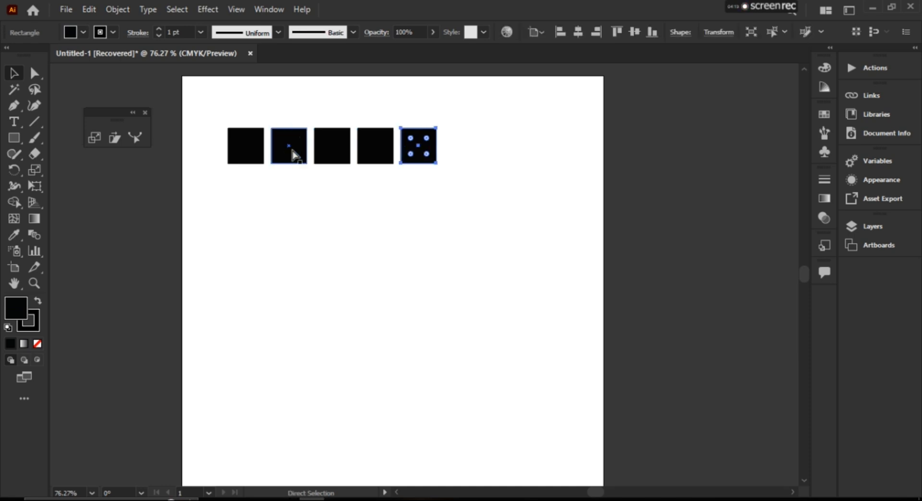
pyautogui.hotkey('ctrl', 'd')
pyautogui.hotkey('ctrl', 'd')
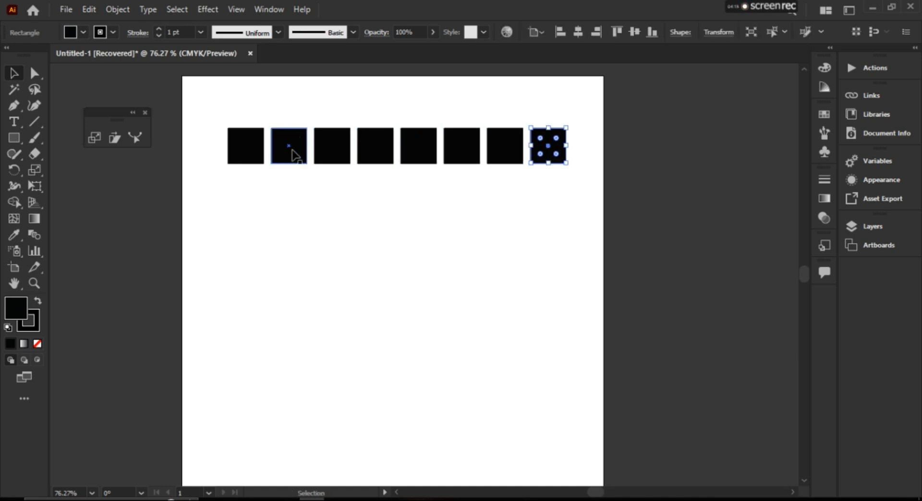
pyautogui.click(227, 119)
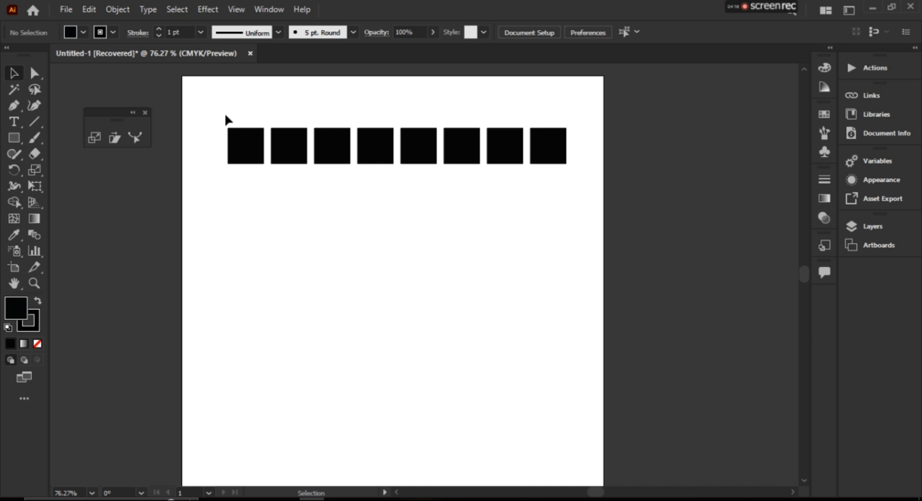
# Stretch all eight squares downward together into taller rectangles
pyautogui.moveTo(208, 157); pyautogui.dragTo(586, 217)
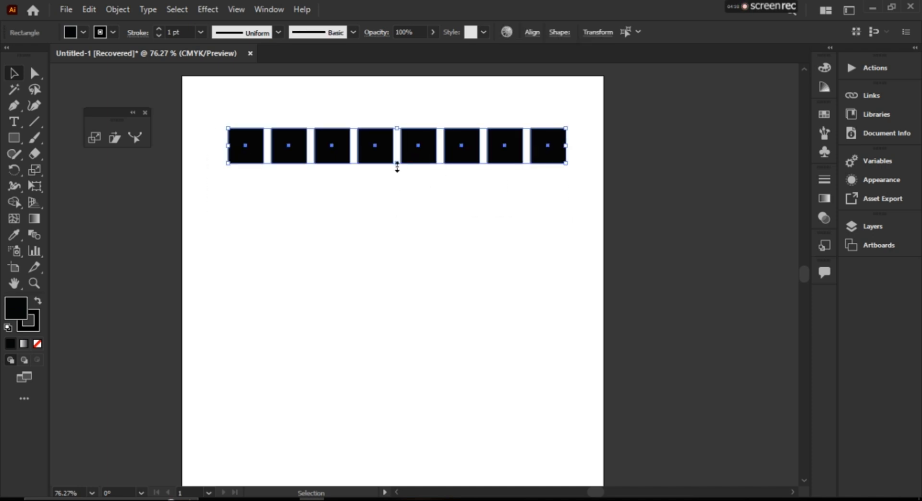
pyautogui.moveTo(397, 163); pyautogui.dragTo(397, 189)
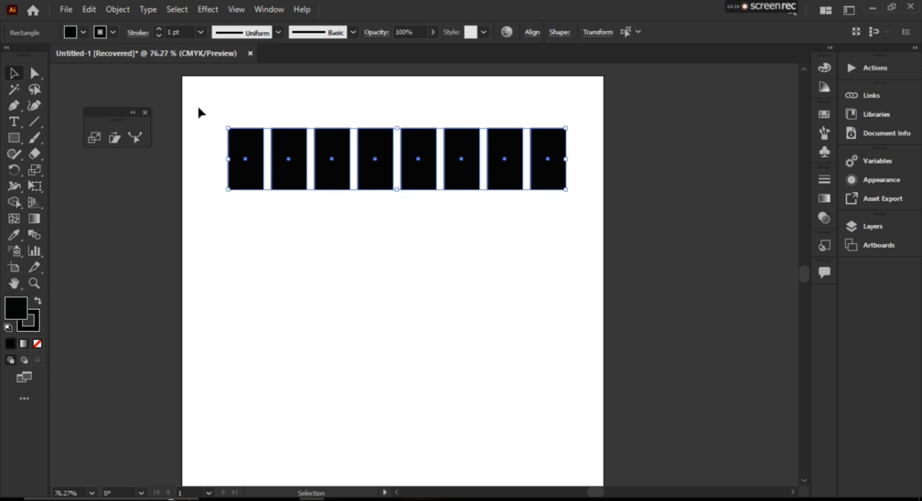
# Try scaling the whole row of rectangles from its upper-left corner with the Scale tool, and undo it
pyautogui.click(93, 140)
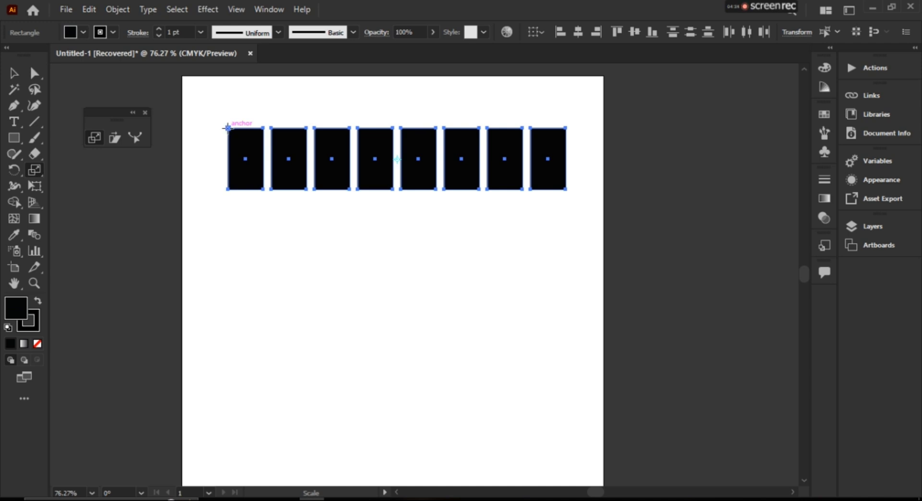
pyautogui.moveTo(227, 128)
pyautogui.mouseDown()
pyautogui.moveTo(270, 121)
pyautogui.moveTo(264, 73)
pyautogui.moveTo(248, 204)
pyautogui.moveTo(243, 122)
pyautogui.mouseUp()
pyautogui.hotkey('ctrl', 'z')
# Select only the top anchor points of all eight rectangles and scale them inward with the Scale tool to make a fan shape
pyautogui.click(35, 73)
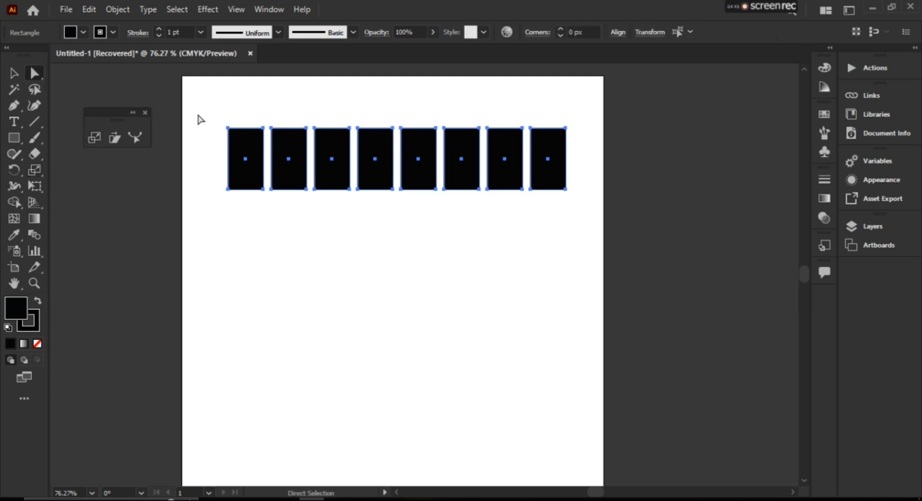
pyautogui.click(210, 127)
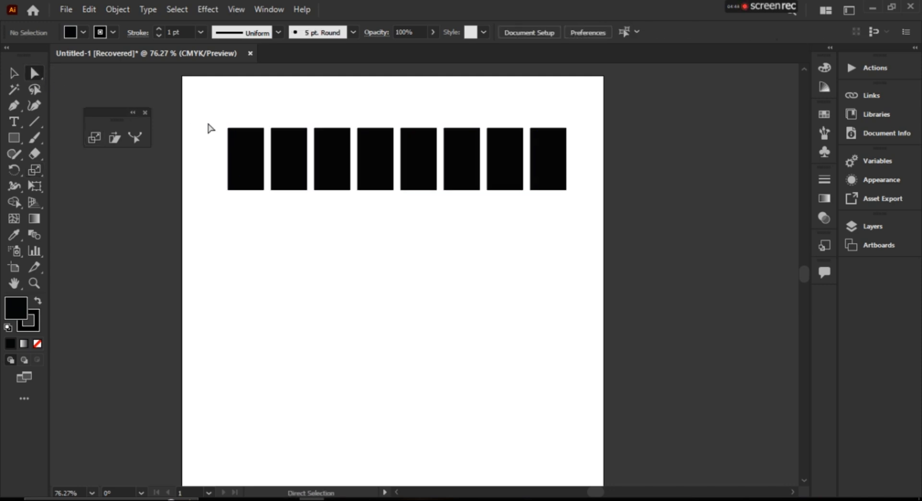
pyautogui.moveTo(209, 121); pyautogui.dragTo(604, 145)
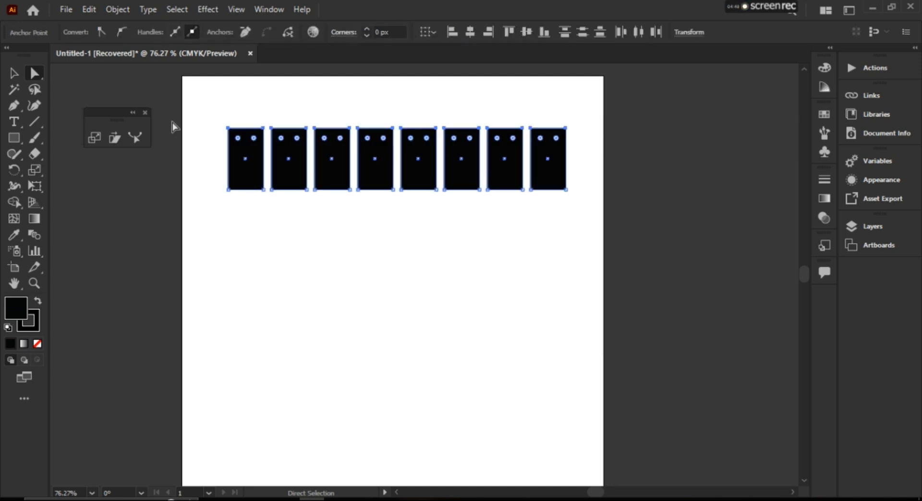
pyautogui.click(93, 138)
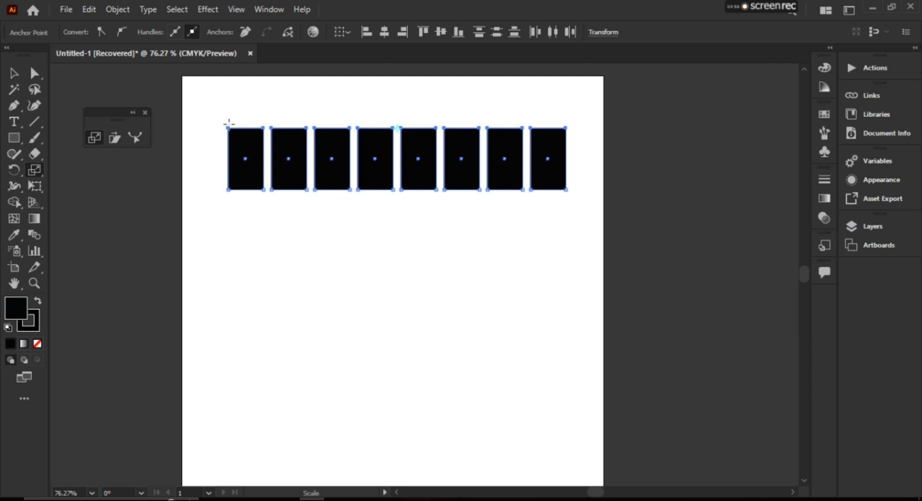
pyautogui.moveTo(227, 127); pyautogui.dragTo(361, 102)
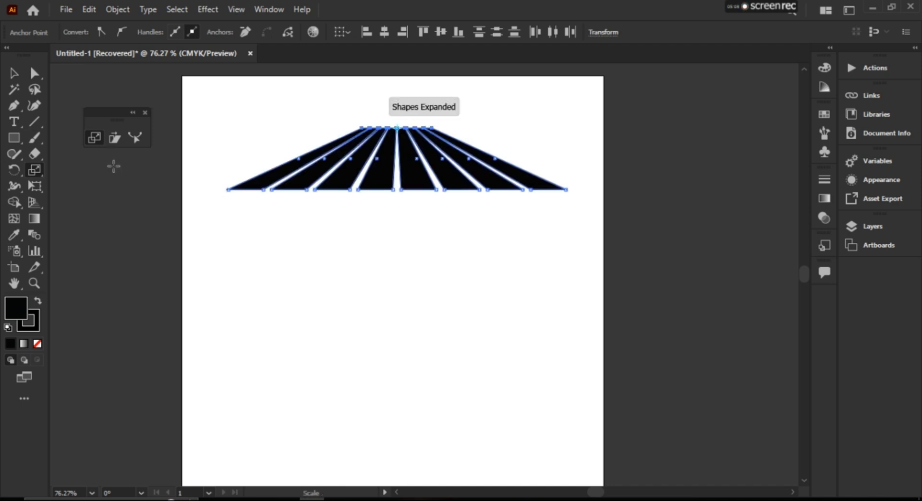
# Select only the bottom anchor points of the fan-shaped row and scale them outward with the Scale tool
pyautogui.click(34, 72)
pyautogui.moveTo(208, 181); pyautogui.dragTo(600, 253)
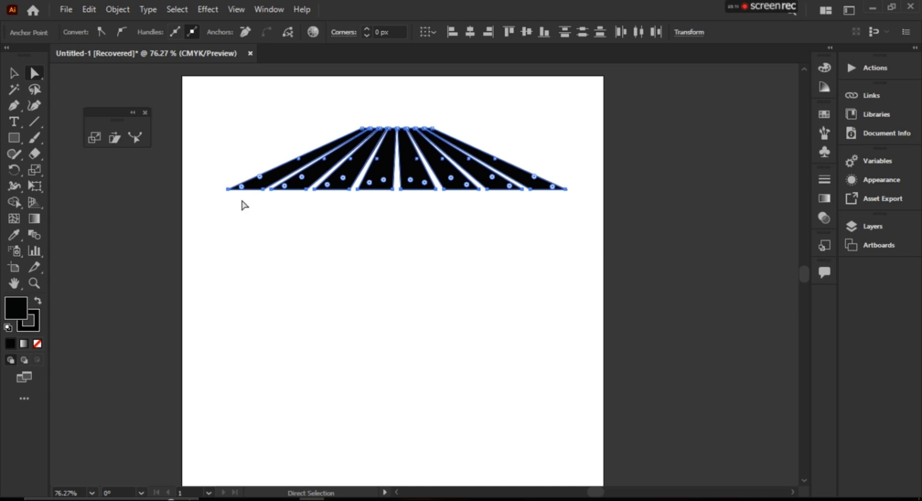
pyautogui.click(91, 138)
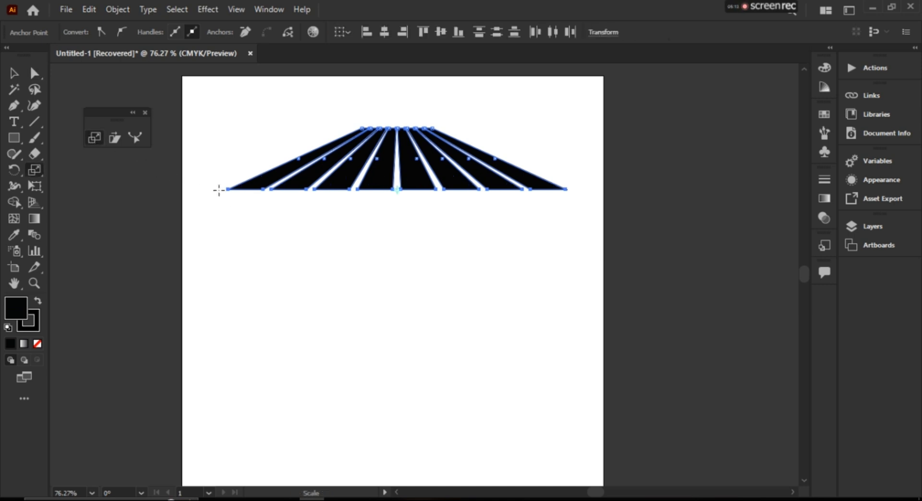
pyautogui.moveTo(227, 189); pyautogui.dragTo(200, 208)
# Undo all edits, from the anchor point scaling back through the row of squares, until the artboard is empty
pyautogui.hotkey('ctrl', 'z')
pyautogui.hotkey('ctrl', 'z')
pyautogui.hotkey('ctrl', 'z')
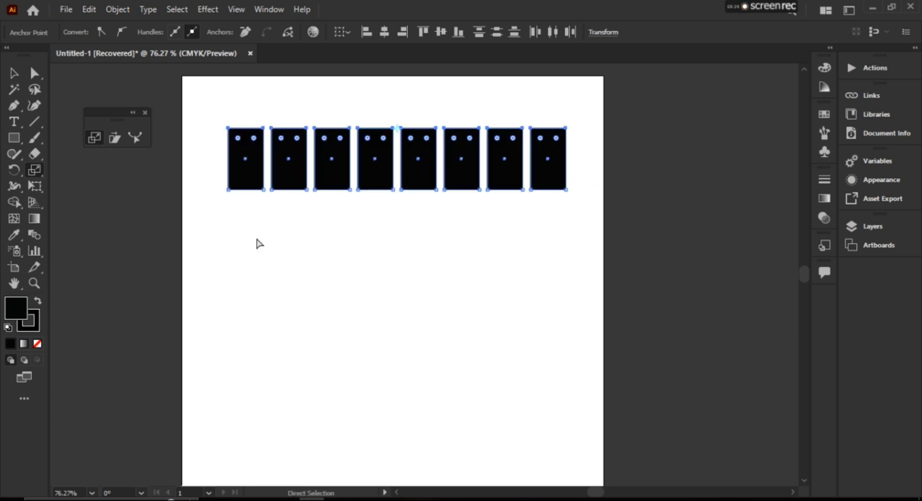
pyautogui.hotkey('ctrl', 'z')
pyautogui.hotkey('ctrl', 'z')
pyautogui.hotkey('ctrl', 'z')
pyautogui.hotkey('ctrl', 'z')
pyautogui.hotkey('ctrl', 'z')
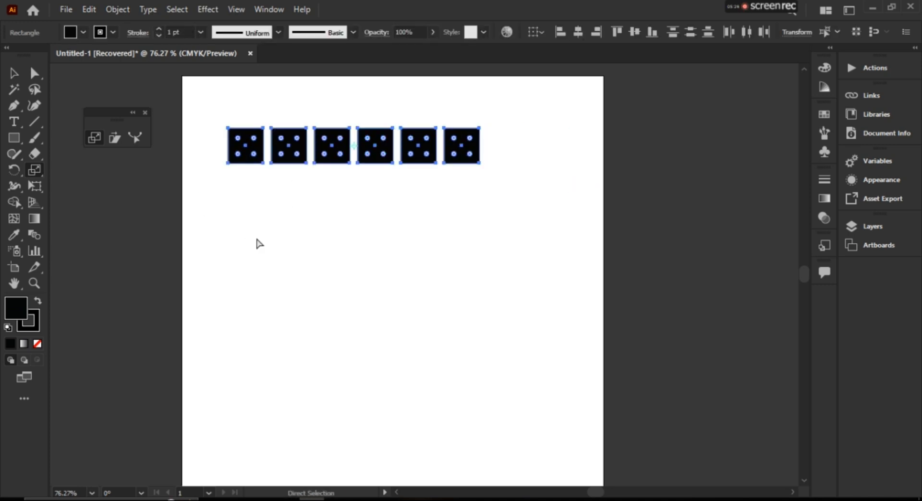
pyautogui.hotkey('ctrl', 'z')
pyautogui.hotkey('ctrl', 'z')
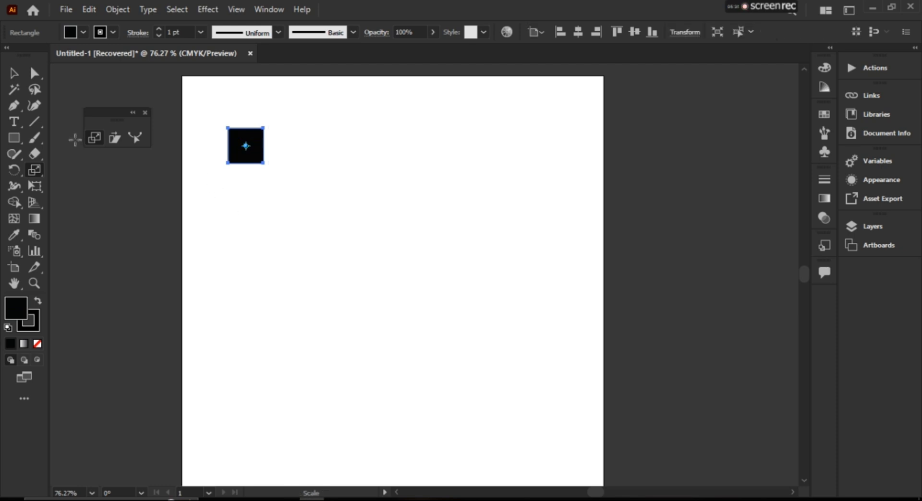
pyautogui.click(34, 77)
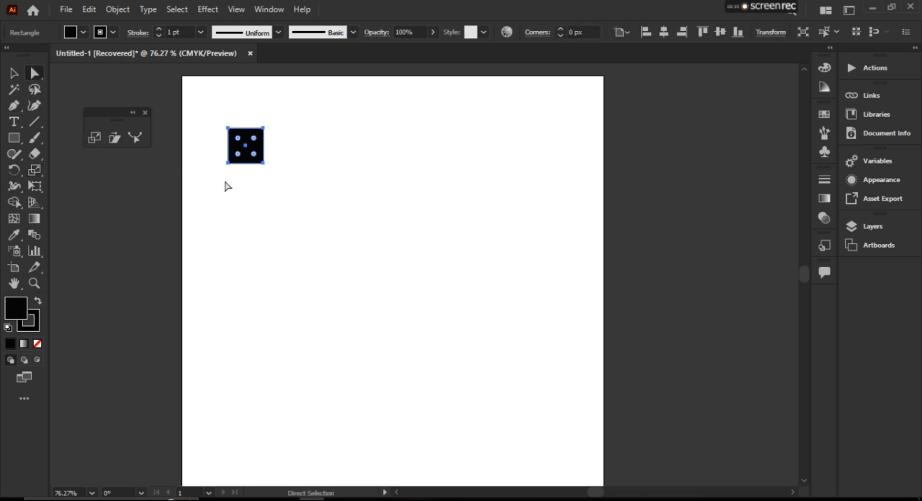
pyautogui.press('v')
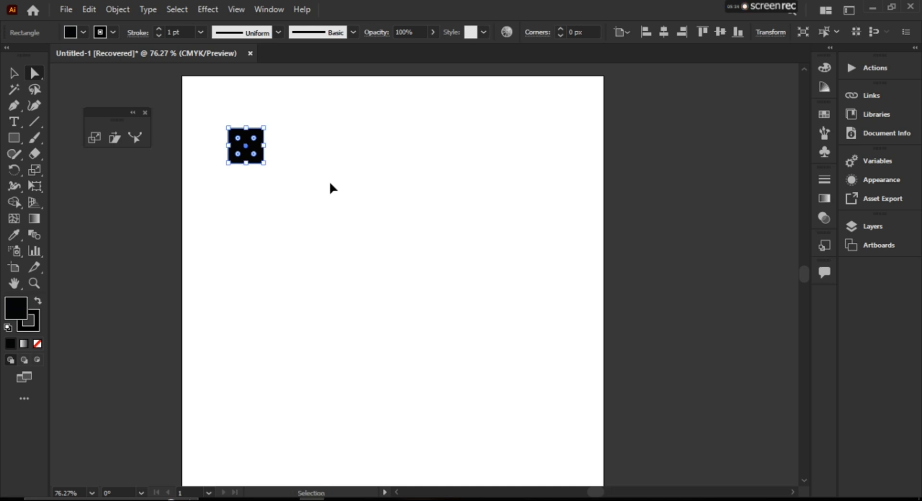
pyautogui.hotkey('ctrl', 'z')
pyautogui.hotkey('ctrl', 'z')
pyautogui.hotkey('ctrl', 'z')
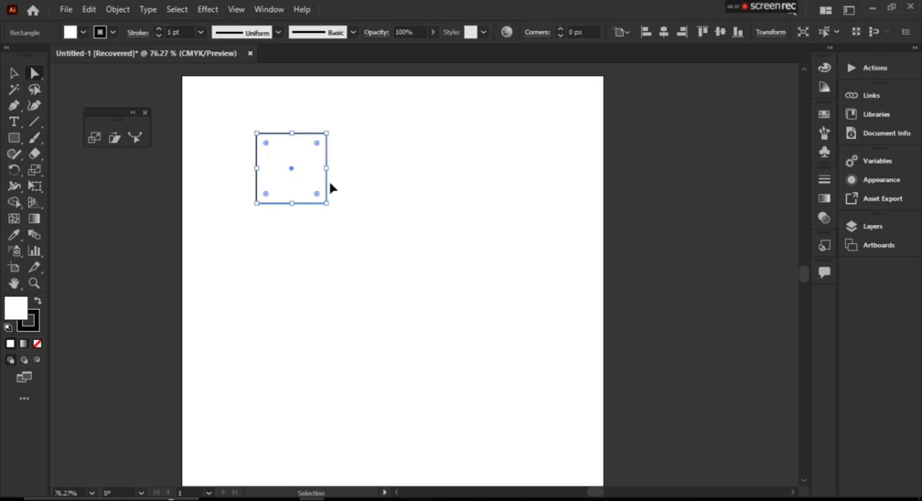
pyautogui.hotkey('ctrl', 'z')
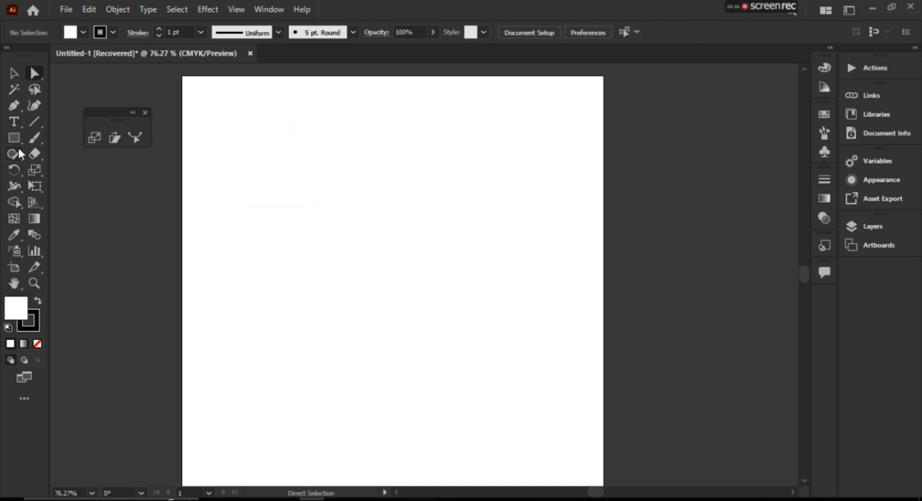
# Draw a tall white ellipse in the upper middle of the artboard and select it with the Direct Selection tool
pyautogui.moveTo(10, 136); pyautogui.dragTo(70, 167)
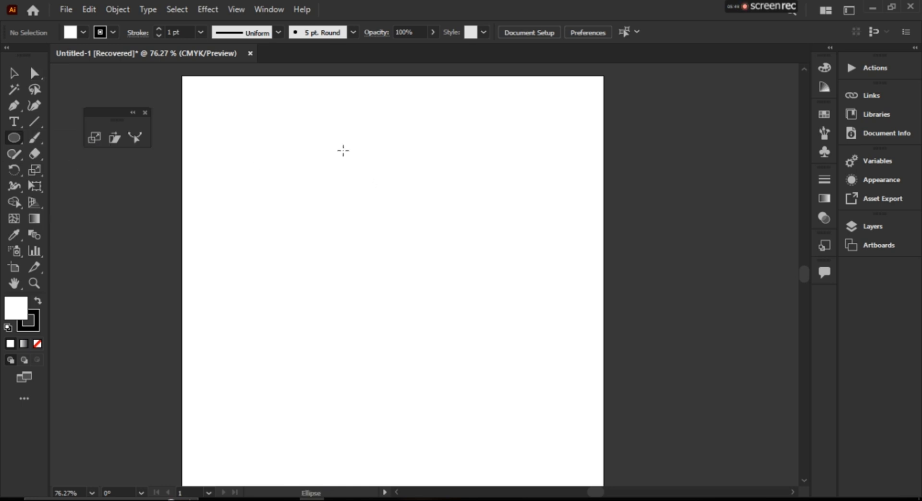
pyautogui.moveTo(343, 151); pyautogui.dragTo(457, 333)
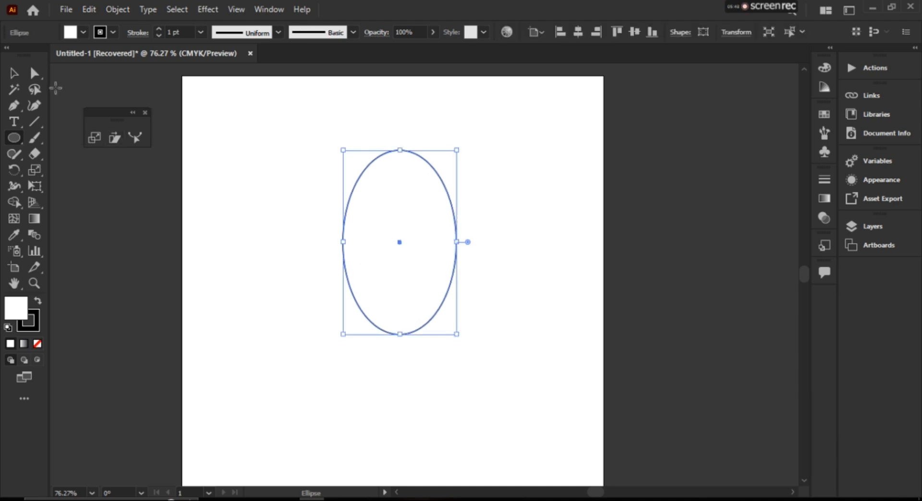
pyautogui.click(34, 74)
pyautogui.moveTo(294, 129); pyautogui.dragTo(536, 392)
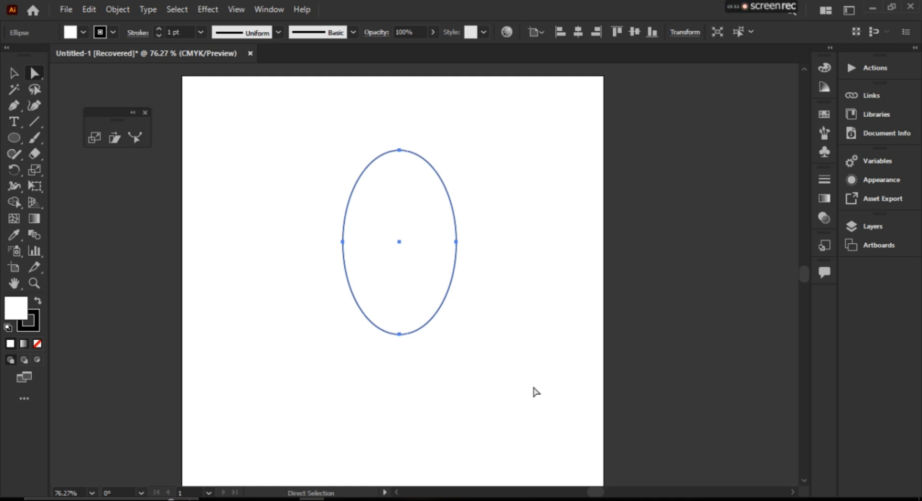
# Stretch both direction handles of the ellipse's top anchor outward to widen its upper part
pyautogui.moveTo(399, 150); pyautogui.dragTo(397, 149)
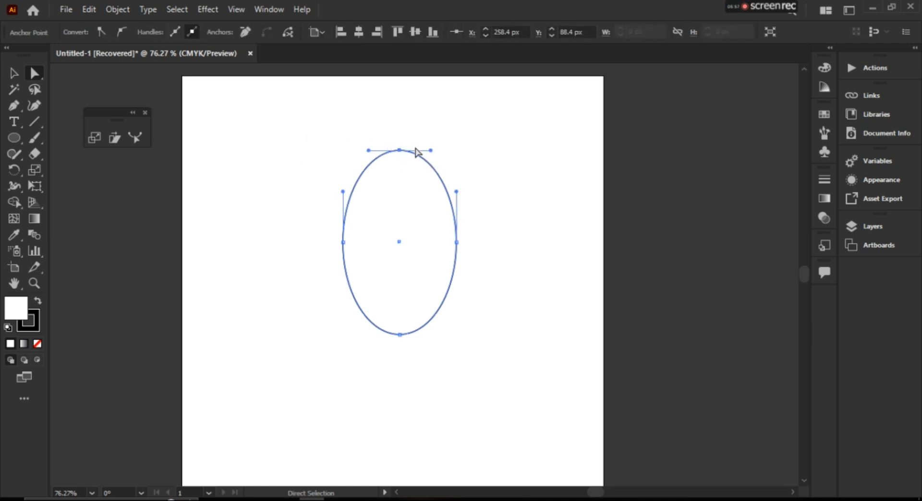
pyautogui.moveTo(430, 150); pyautogui.dragTo(502, 152)
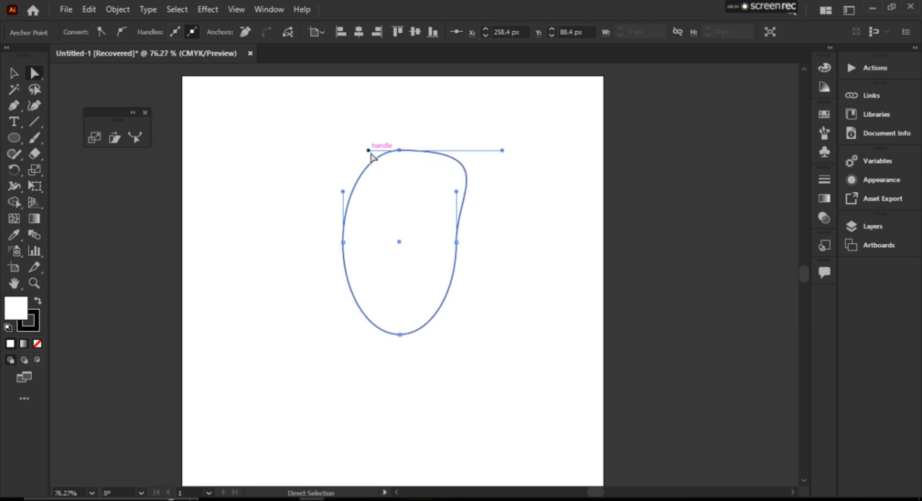
pyautogui.moveTo(368, 151); pyautogui.dragTo(278, 151)
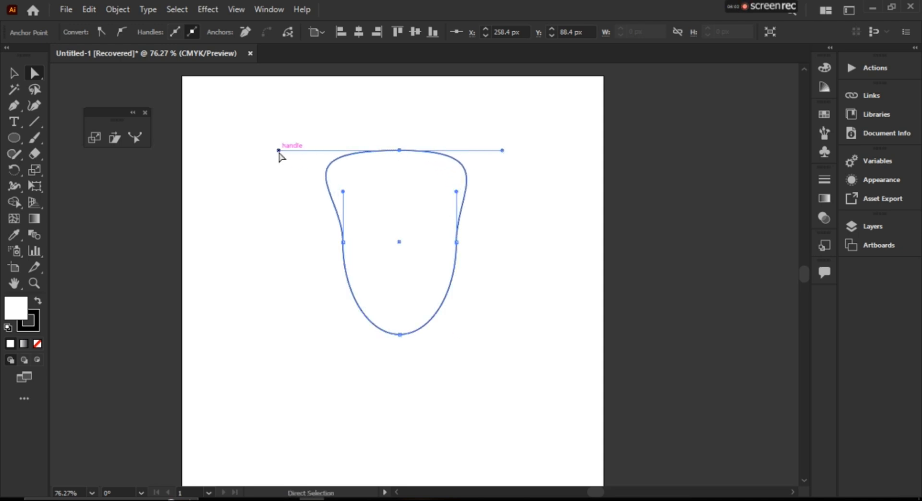
# Fill the reshaped ellipse with the near-black colour 0A0000
pyautogui.doubleClick(14, 308)
pyautogui.moveTo(381, 230); pyautogui.dragTo(506, 346)
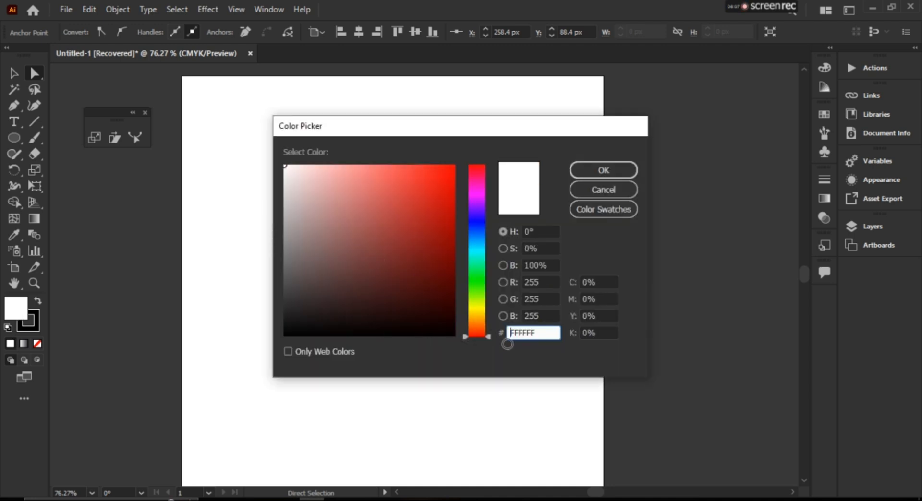
pyautogui.moveTo(392, 253); pyautogui.dragTo(451, 329)
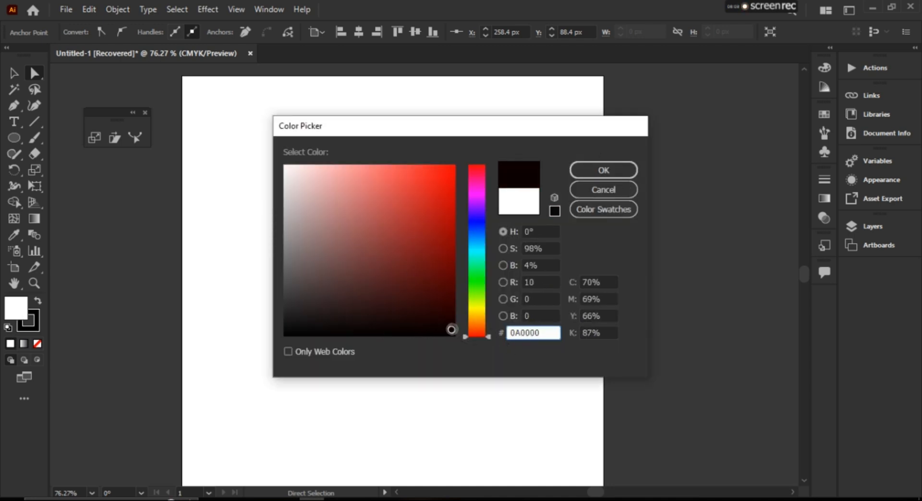
pyautogui.click(617, 173)
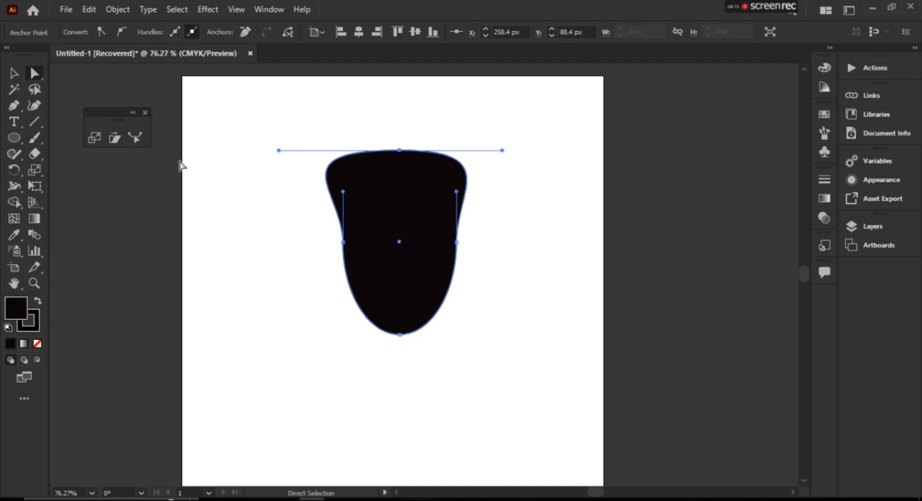
# Undo the dark fill and both handle changes to restore the plain white ellipse
pyautogui.hotkey('ctrl', 'z')
pyautogui.hotkey('ctrl', 'z')
pyautogui.hotkey('ctrl', 'z')
pyautogui.hotkey('ctrl', 'z')
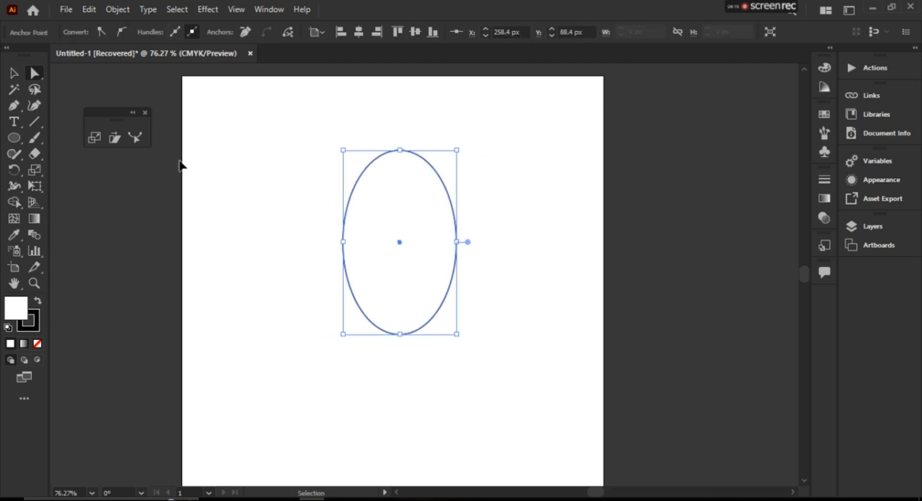
pyautogui.hotkey('ctrl', 'z')
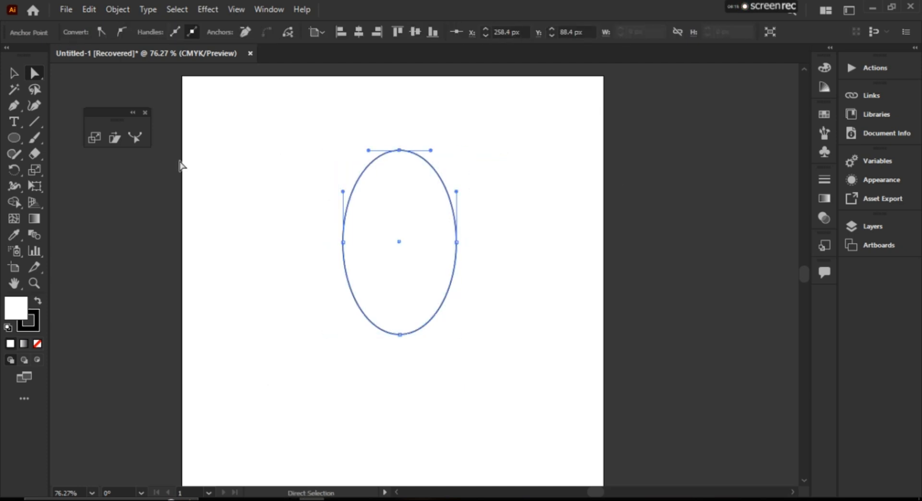
# Swap the ellipse's fill and stroke colours and widen its upper part by scaling the top anchor's handles outward
pyautogui.click(38, 301)
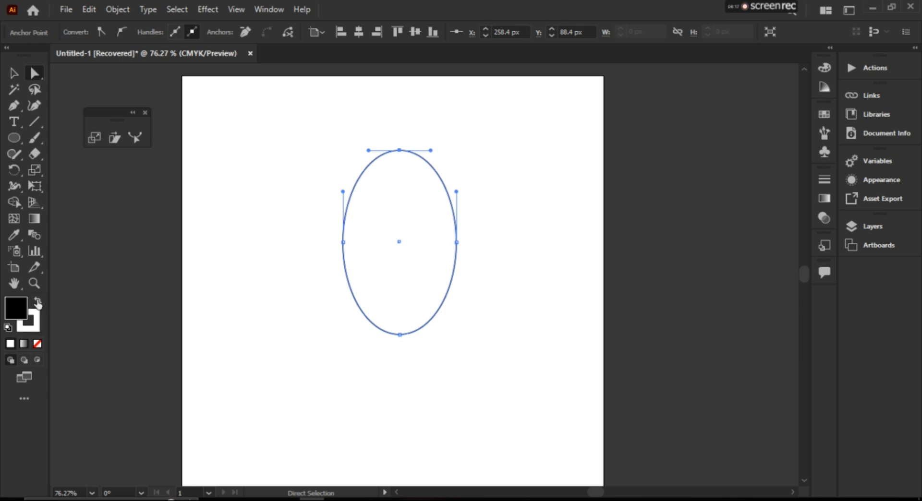
pyautogui.click(94, 141)
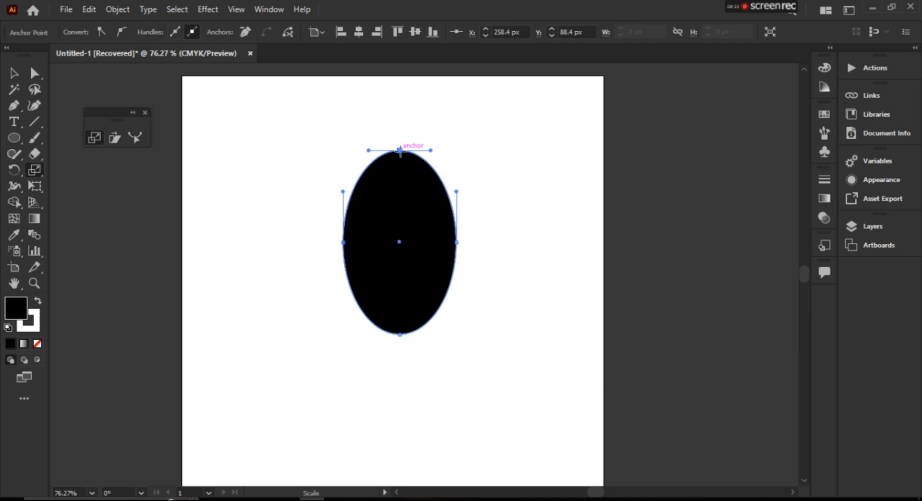
pyautogui.moveTo(431, 150); pyautogui.dragTo(532, 165)
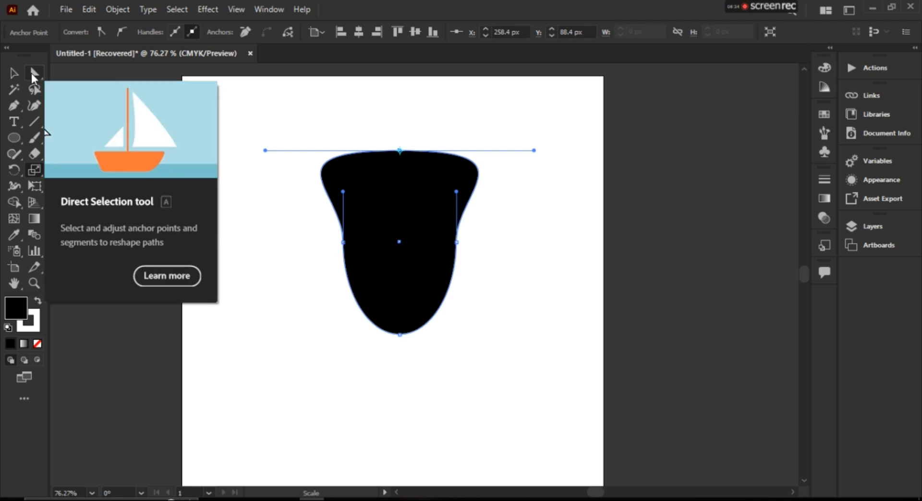
# Undo the handle scaling, the colour swap and the top anchor selection on the ellipse
pyautogui.hotkey('ctrl', 'z')
pyautogui.hotkey('ctrl', 'z')
pyautogui.hotkey('ctrl', 'z')
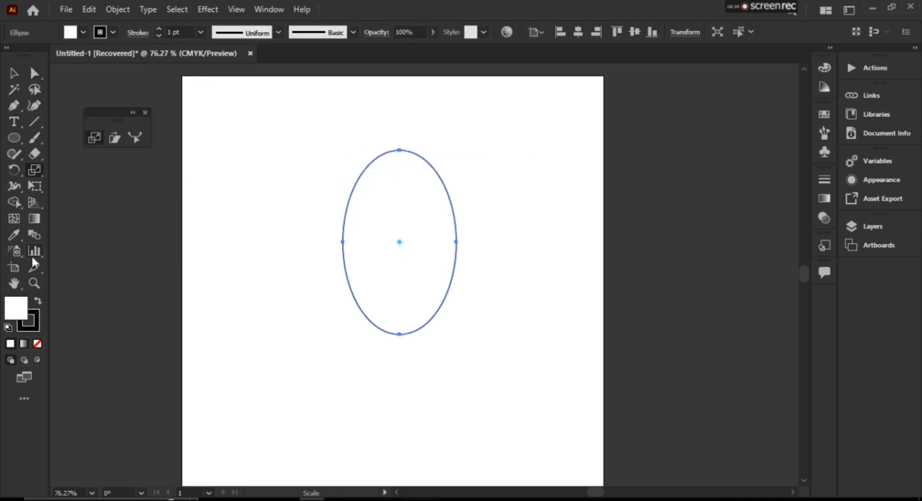
# Swap the ellipse's fill and stroke so it is filled black, and select only its top anchor point
pyautogui.click(38, 301)
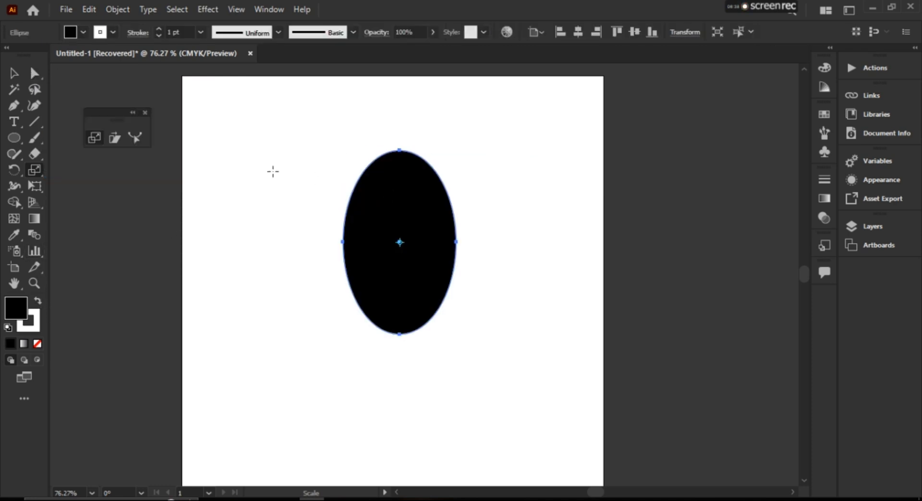
pyautogui.click(35, 73)
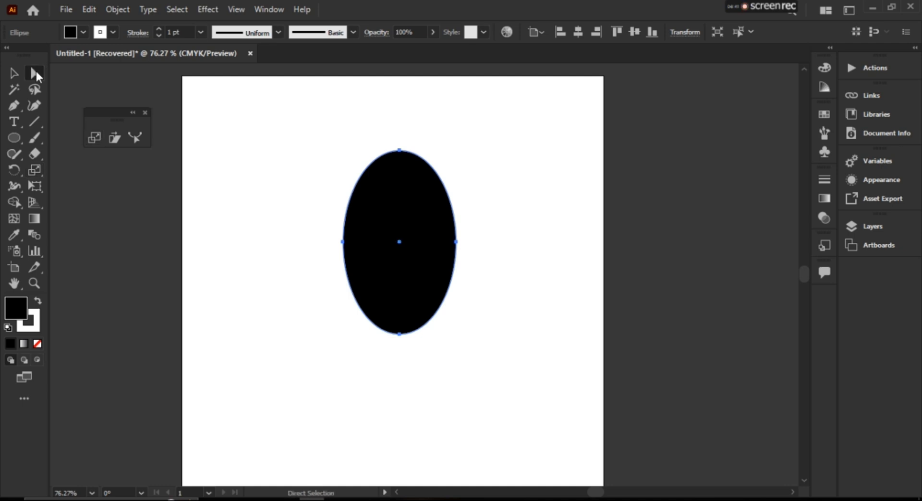
pyautogui.moveTo(354, 134); pyautogui.dragTo(475, 180)
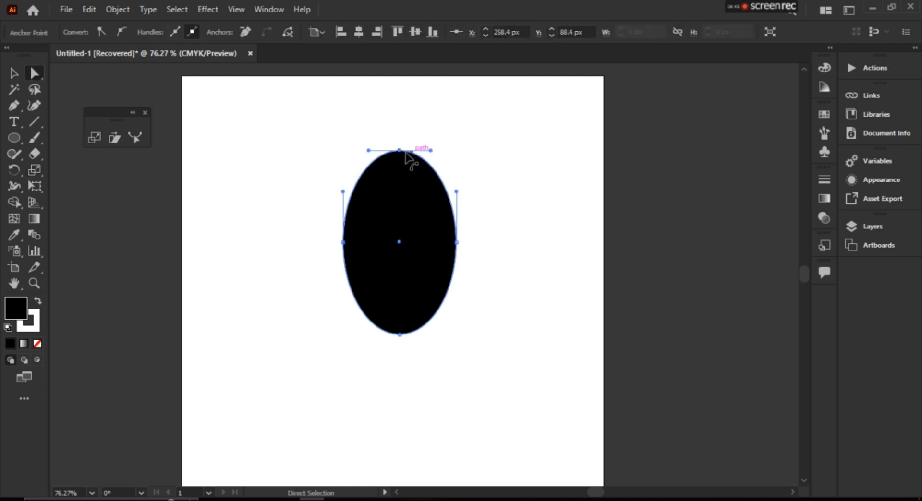
# Try scaling the top anchor's handles far outward with the Scale tool, and undo it
pyautogui.click(94, 136)
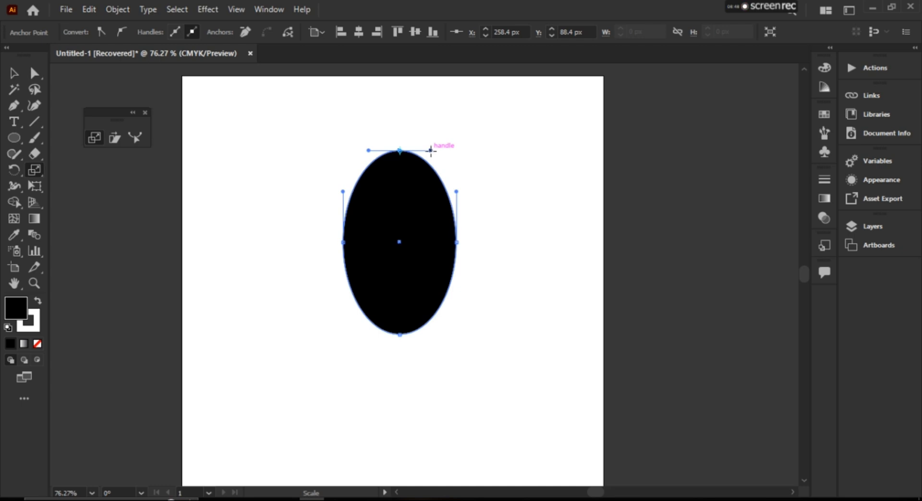
pyautogui.moveTo(431, 151); pyautogui.dragTo(586, 152)
pyautogui.hotkey('ctrl', 'z')
# Scale the top anchor's handles inward in two passes to narrow the black ellipse's upper part into an egg shape
pyautogui.moveTo(455, 243); pyautogui.dragTo(446, 243)
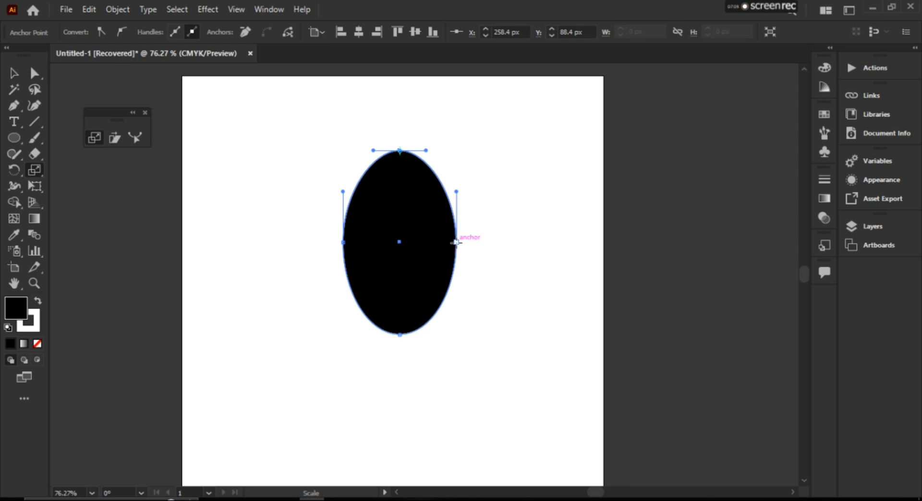
pyautogui.moveTo(455, 243); pyautogui.dragTo(442, 245)
pyautogui.click(34, 74)
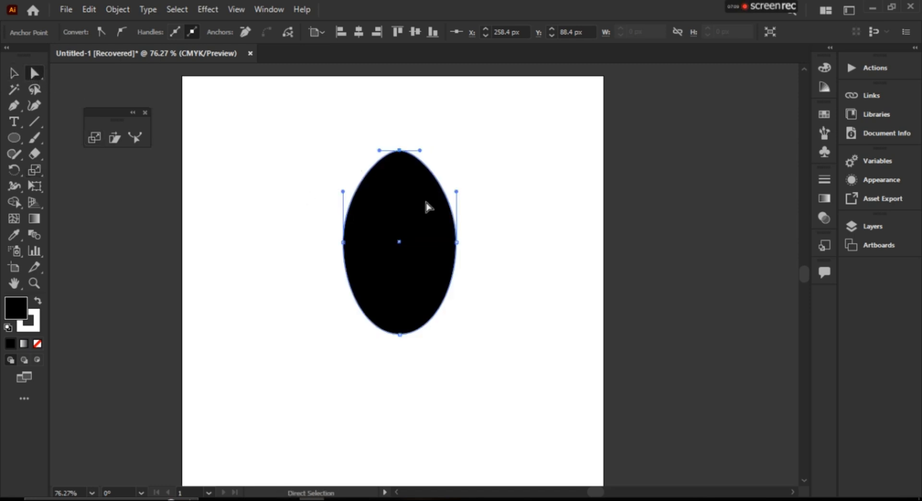
# Undo the scaling of the top anchor's handles on the black ellipse, and deselect the shape
pyautogui.click(574, 235)
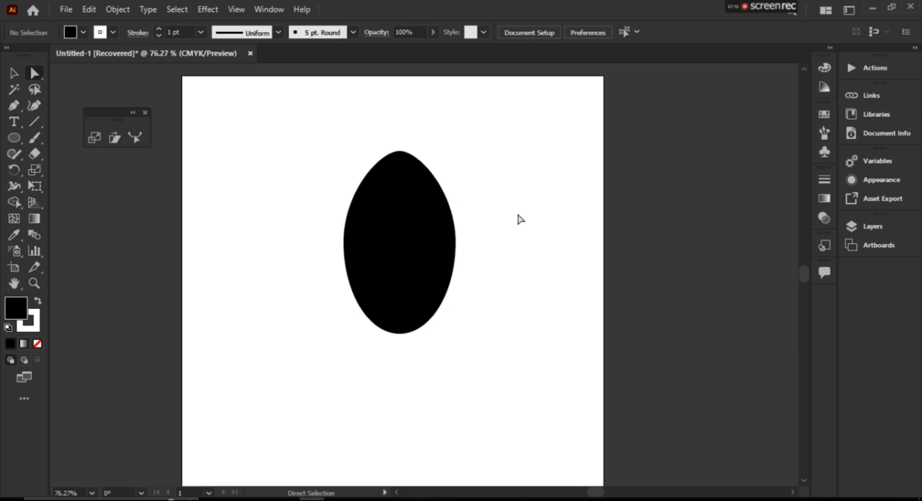
pyautogui.hotkey('ctrl', 'z')
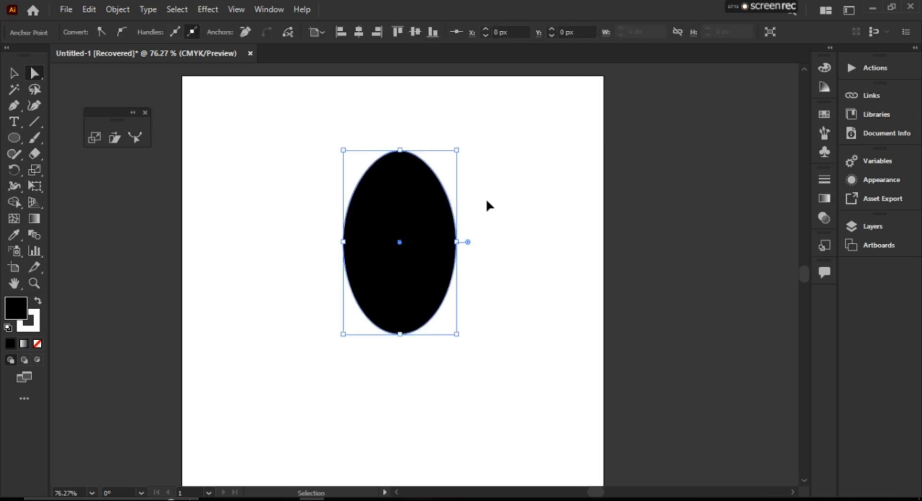
pyautogui.click(500, 238)
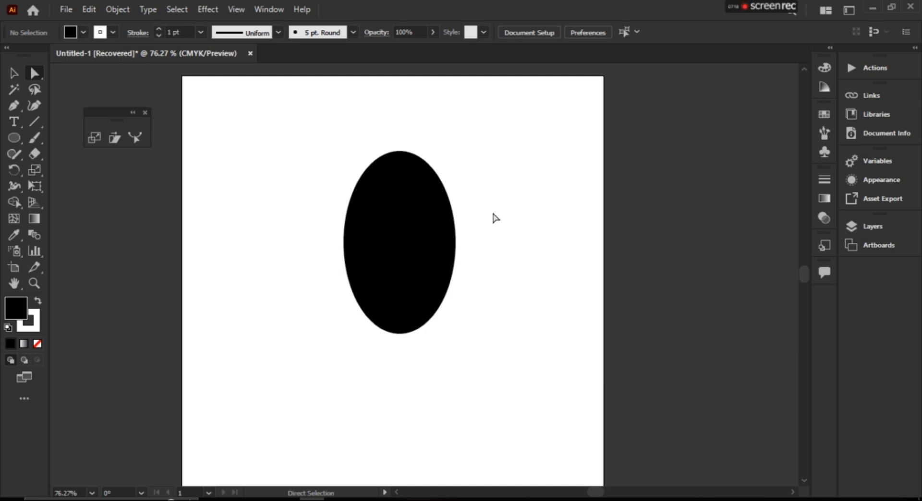
# Select the ellipse's right anchor point and swing its handles so the lower right side curves inward
pyautogui.moveTo(492, 213); pyautogui.dragTo(437, 263)
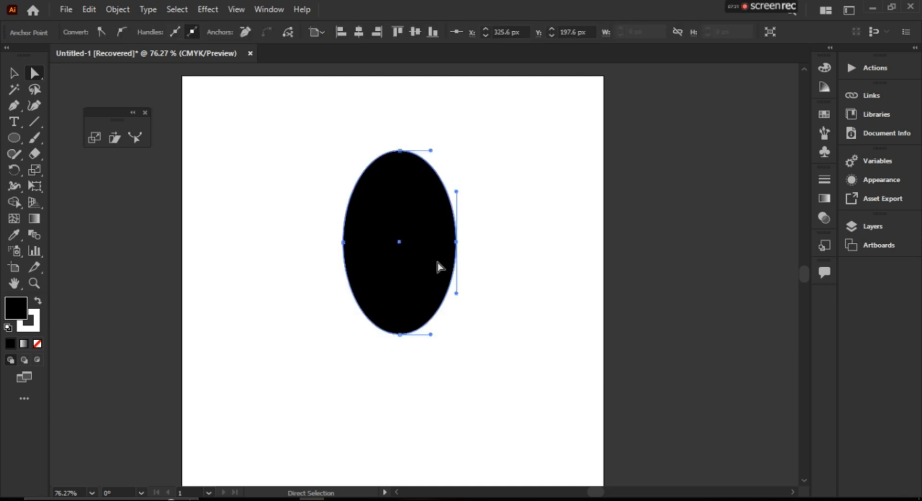
pyautogui.click(94, 142)
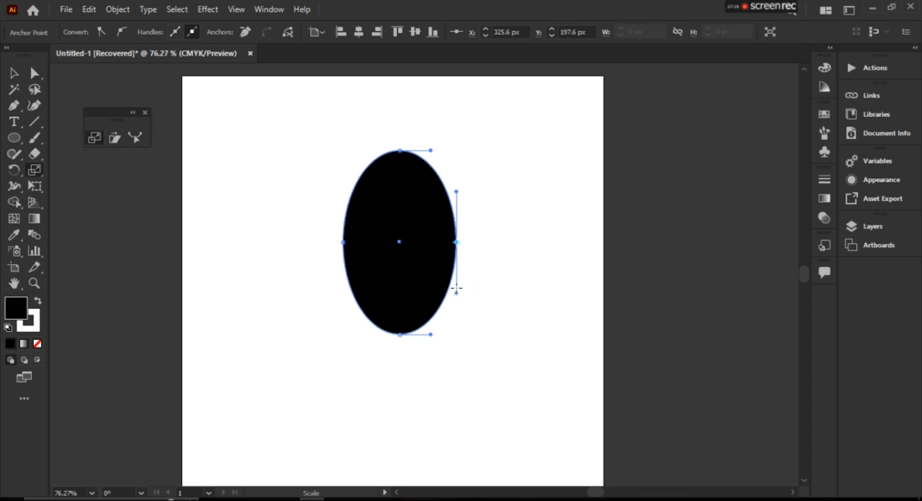
pyautogui.moveTo(457, 294); pyautogui.dragTo(438, 287)
pyautogui.click(34, 73)
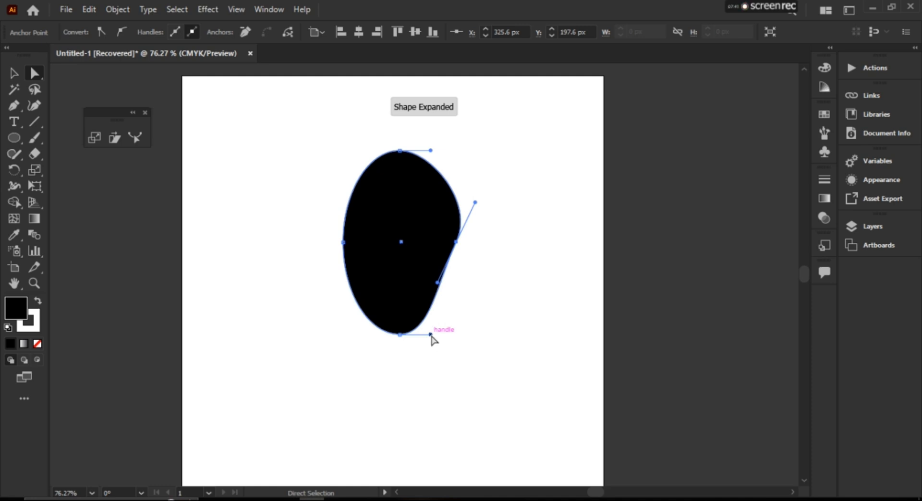
# Reshape the ellipse further by pulling its bottom handle and left side outward and nudging its top anchor slightly right
pyautogui.moveTo(431, 335); pyautogui.dragTo(456, 334)
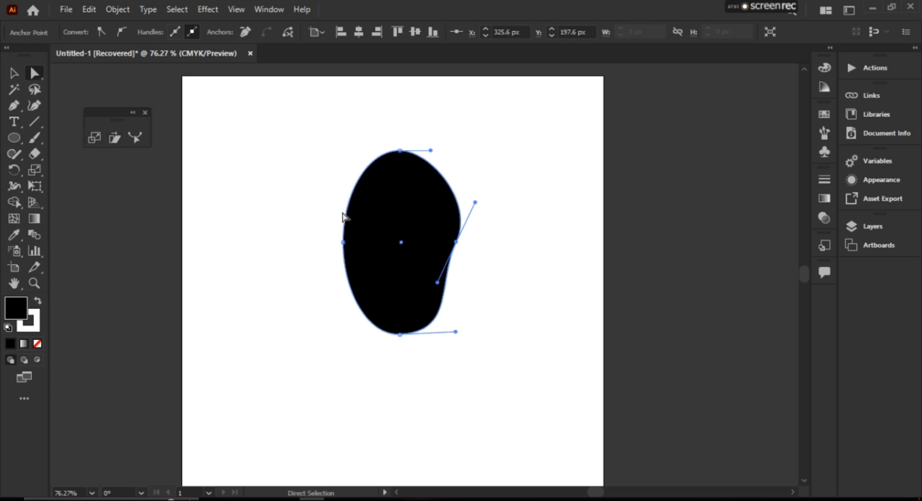
pyautogui.moveTo(344, 218); pyautogui.dragTo(328, 243)
pyautogui.moveTo(402, 152)
pyautogui.mouseDown()
pyautogui.moveTo(412, 150)
pyautogui.moveTo(405, 152)
pyautogui.mouseUp()
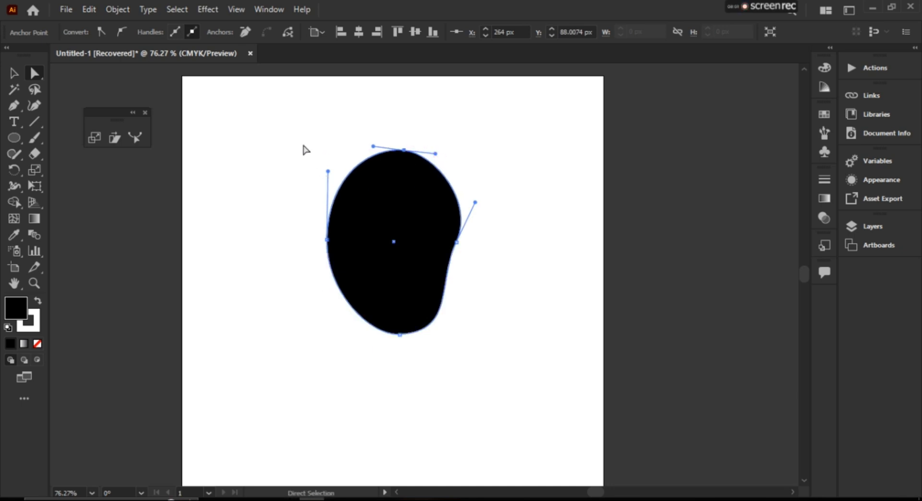
# Select the whole distorted black shape and delete it from the artboard
pyautogui.click(14, 74)
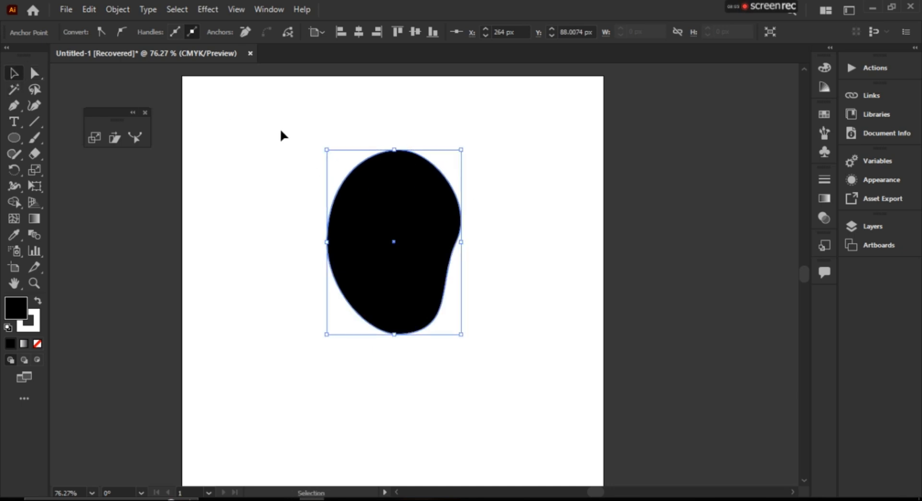
pyautogui.moveTo(280, 128); pyautogui.dragTo(557, 363)
pyautogui.press('Delete')
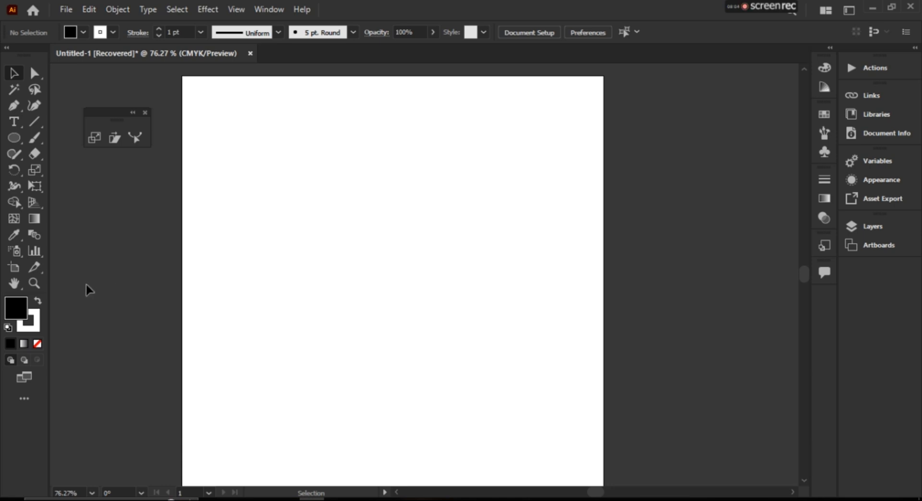
# Draw a small black square near the artboard's upper-left corner, and undo the stray flat rectangle drawn across it
pyautogui.rightClick(15, 143)
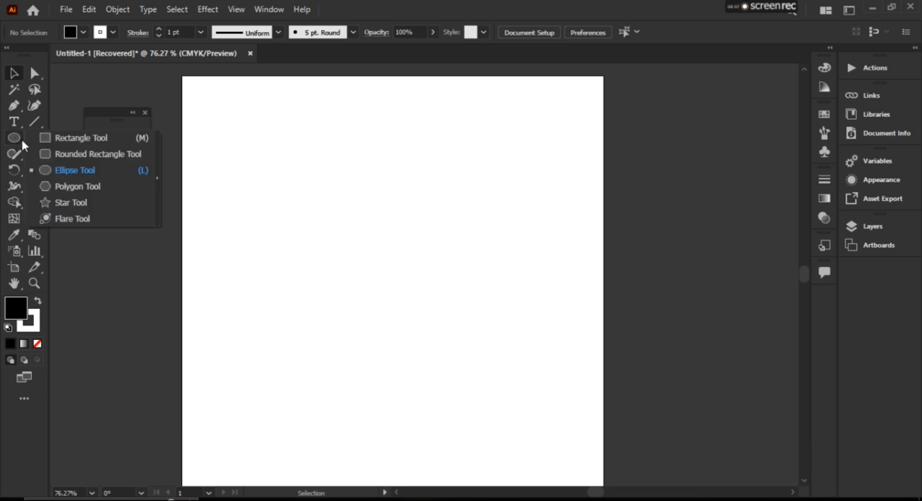
pyautogui.click(50, 137)
pyautogui.moveTo(246, 133); pyautogui.dragTo(277, 163)
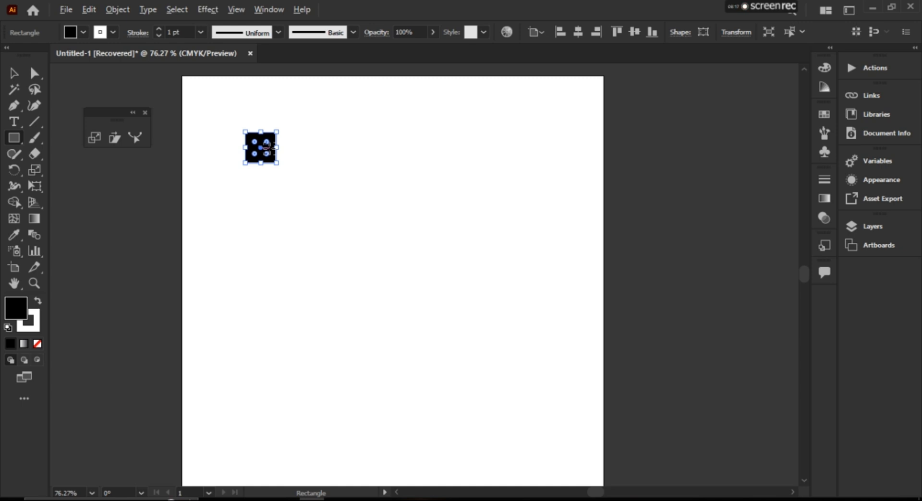
pyautogui.moveTo(267, 147); pyautogui.dragTo(316, 147)
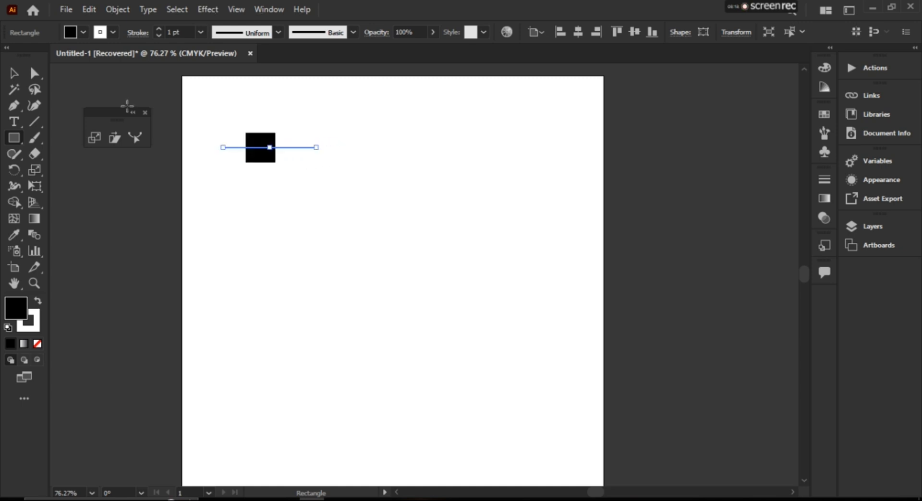
pyautogui.hotkey('ctrl', 'z')
# Duplicate the square to its right and repeat the duplication seven times to form a row of nine evenly spaced squares
pyautogui.click(14, 73)
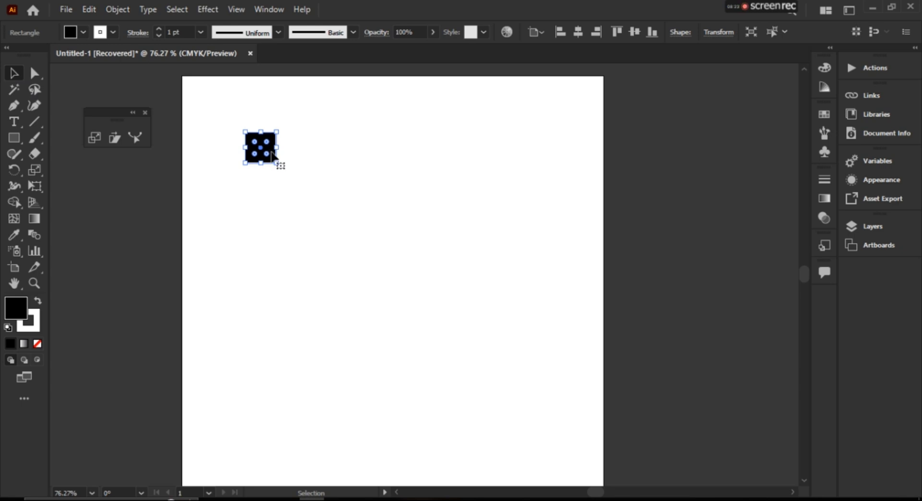
pyautogui.moveTo(271, 149); pyautogui.dragTo(307, 150)
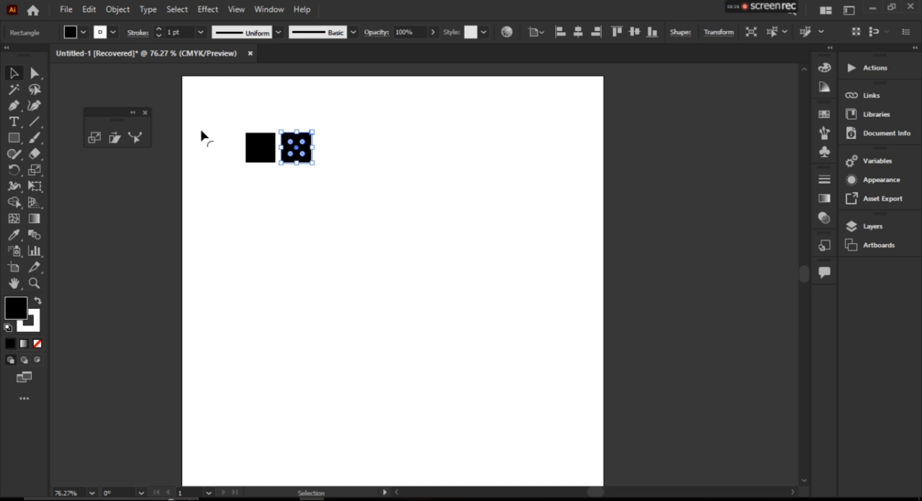
pyautogui.hotkey('ctrl', 'd')
pyautogui.hotkey('ctrl', 'd')
pyautogui.hotkey('ctrl', 'd')
pyautogui.hotkey('ctrl', 'd')
pyautogui.hotkey('ctrl', 'd')
pyautogui.hotkey('ctrl', 'd')
pyautogui.hotkey('ctrl', 'd')
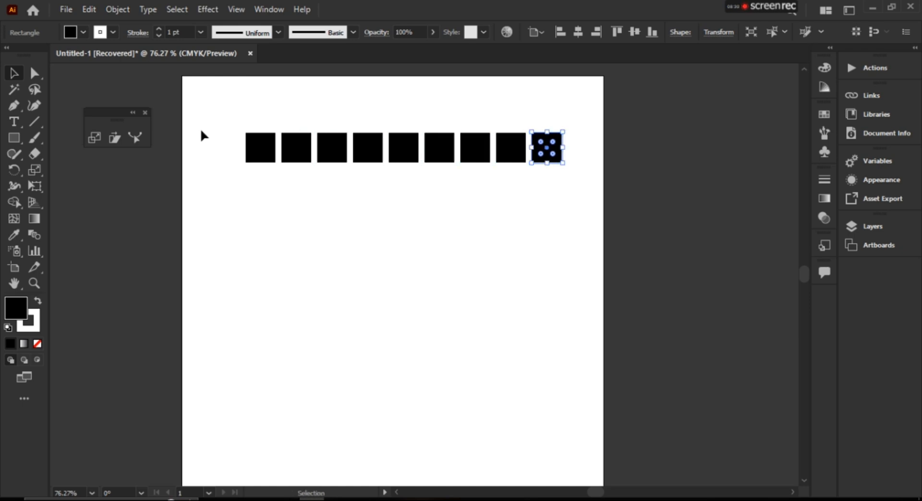
# Duplicate the whole row of squares directly below and repeat the copy four times to build a grid of six rows
pyautogui.click(201, 132)
pyautogui.moveTo(201, 115); pyautogui.dragTo(600, 253)
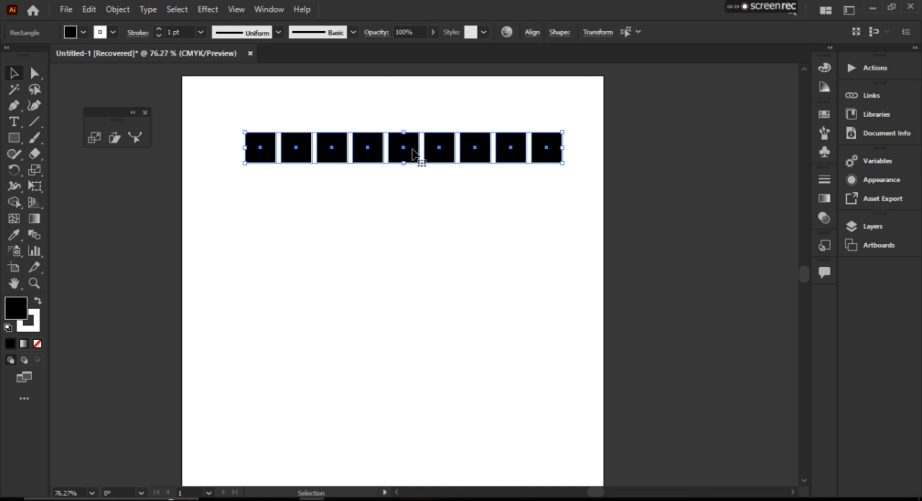
pyautogui.moveTo(414, 154); pyautogui.dragTo(414, 193)
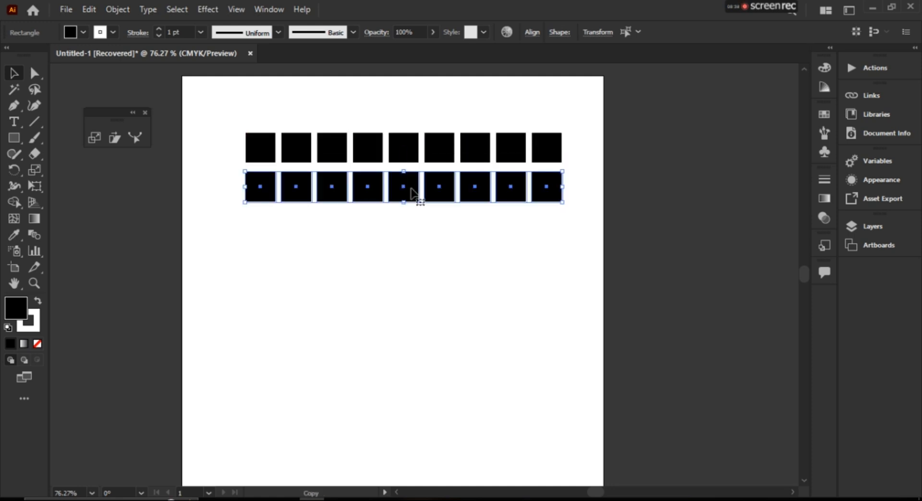
pyautogui.hotkey('ctrl', 'd')
pyautogui.hotkey('ctrl', 'd')
pyautogui.hotkey('ctrl', 'd')
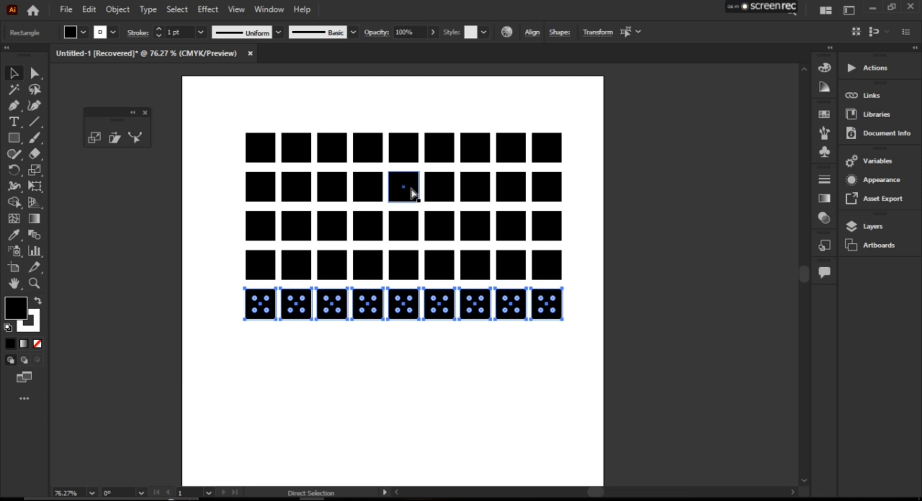
pyautogui.hotkey('ctrl', 'd')
pyautogui.click(719, 198)
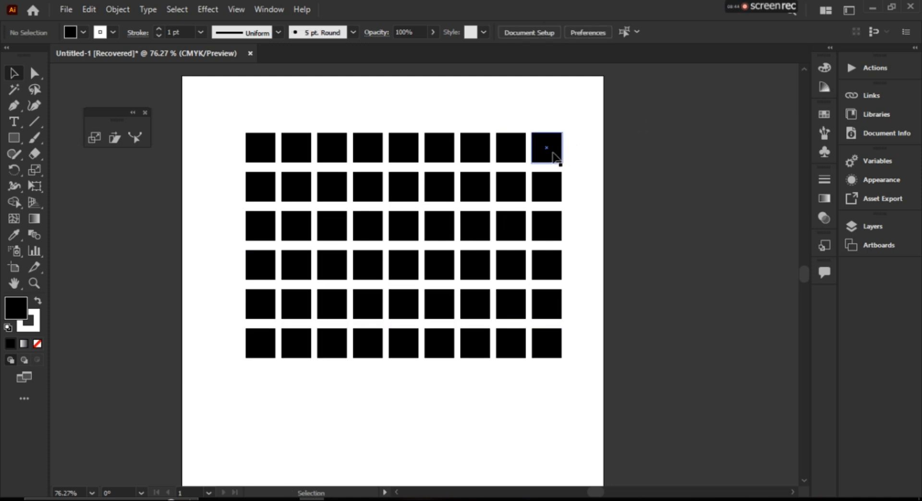
# Try moving the grid's four corner squares outward one by one, and undo all of these moves
pyautogui.moveTo(552, 151); pyautogui.dragTo(584, 152)
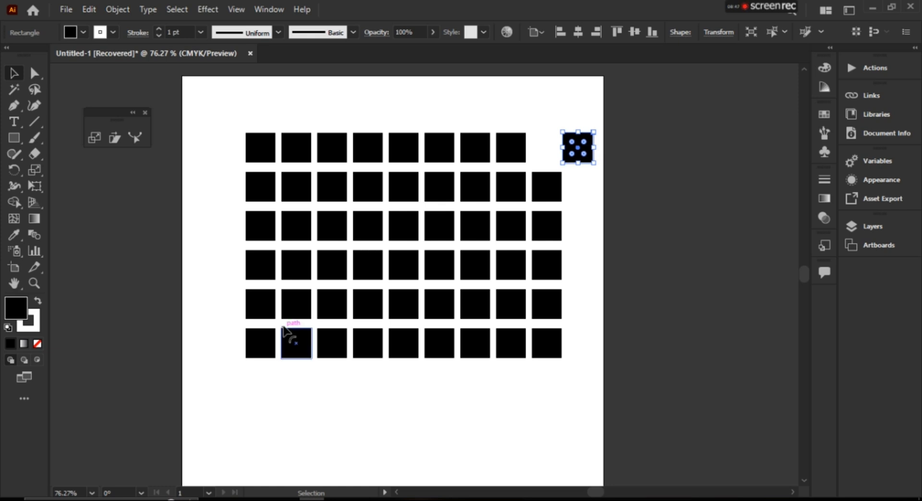
pyautogui.moveTo(260, 342); pyautogui.dragTo(215, 366)
pyautogui.moveTo(266, 144); pyautogui.dragTo(235, 132)
pyautogui.moveTo(555, 348); pyautogui.dragTo(603, 381)
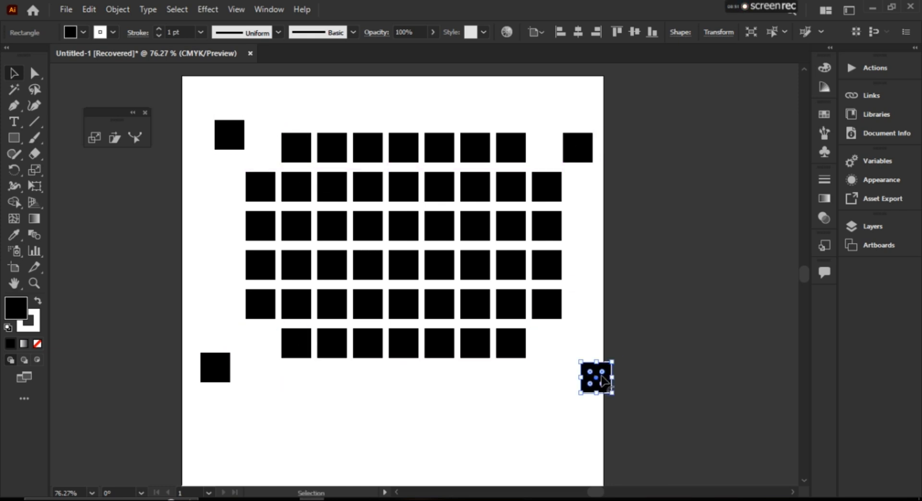
pyautogui.hotkey('ctrl', 'z')
pyautogui.hotkey('ctrl', 'z')
pyautogui.hotkey('ctrl', 'z')
pyautogui.hotkey('ctrl', 'z')
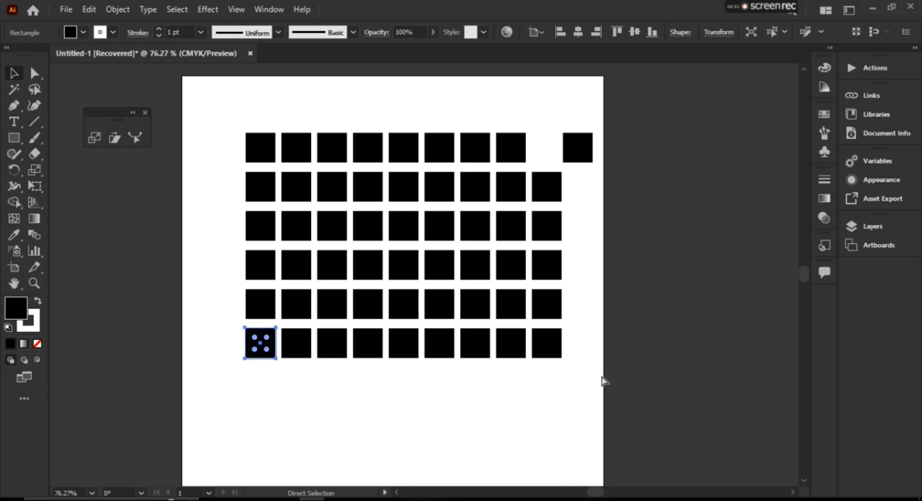
pyautogui.click(737, 207)
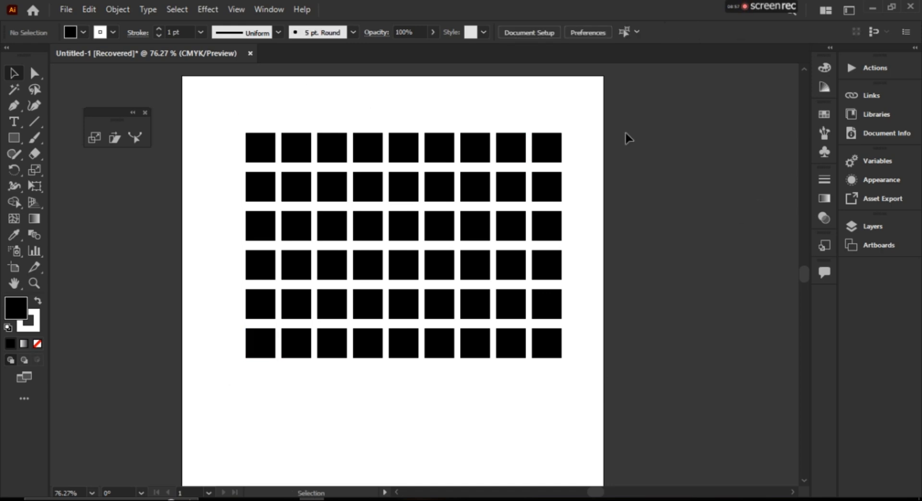
# Draw a larger black square in the empty area below the grid
pyautogui.click(803, 480)
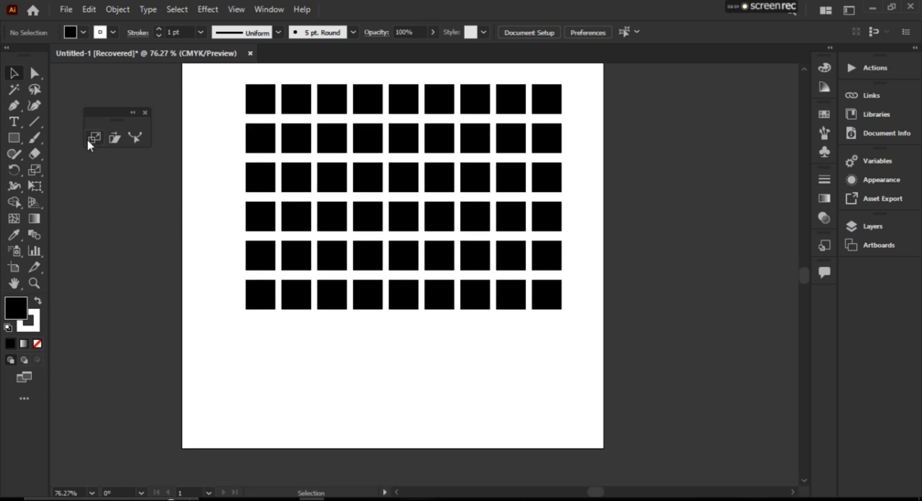
pyautogui.click(14, 139)
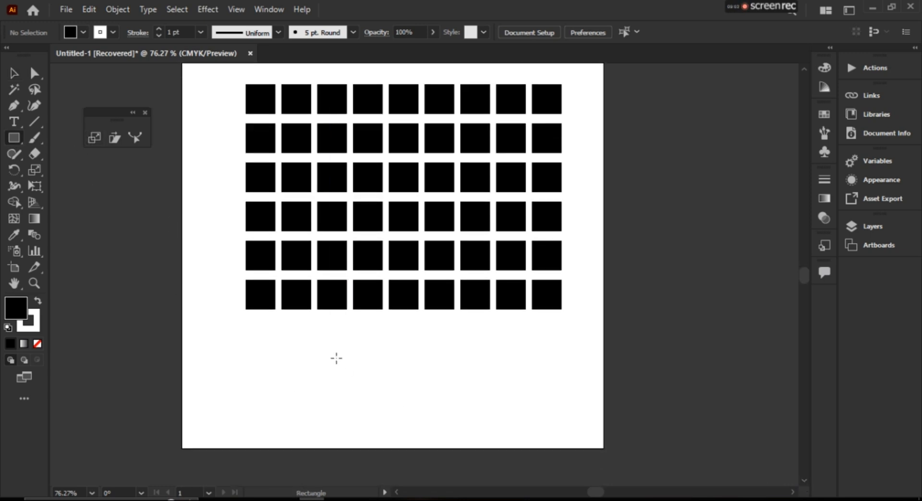
pyautogui.moveTo(332, 349); pyautogui.dragTo(403, 421)
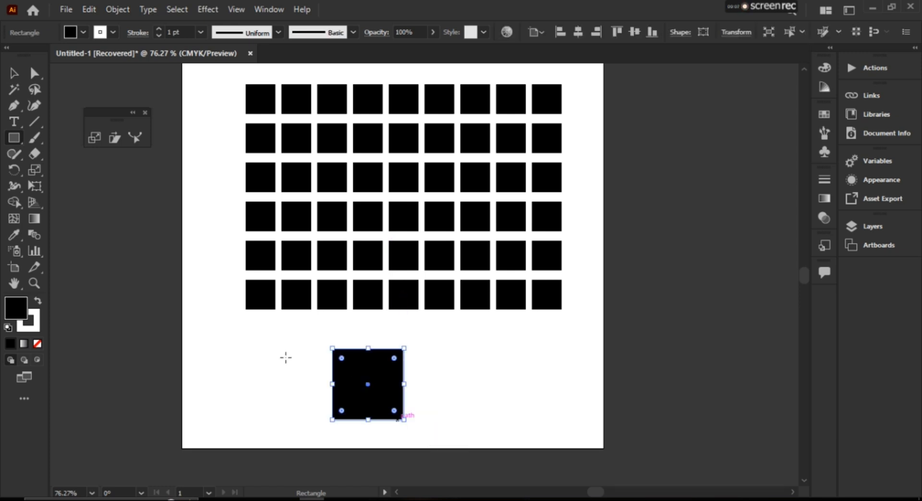
# Try slanting the large square into a parallelogram by moving its top two anchor points to the right, and undo the change
pyautogui.click(34, 73)
pyautogui.moveTo(408, 358); pyautogui.dragTo(411, 345)
pyautogui.moveTo(298, 331); pyautogui.dragTo(473, 369)
pyautogui.moveTo(409, 346); pyautogui.dragTo(495, 353)
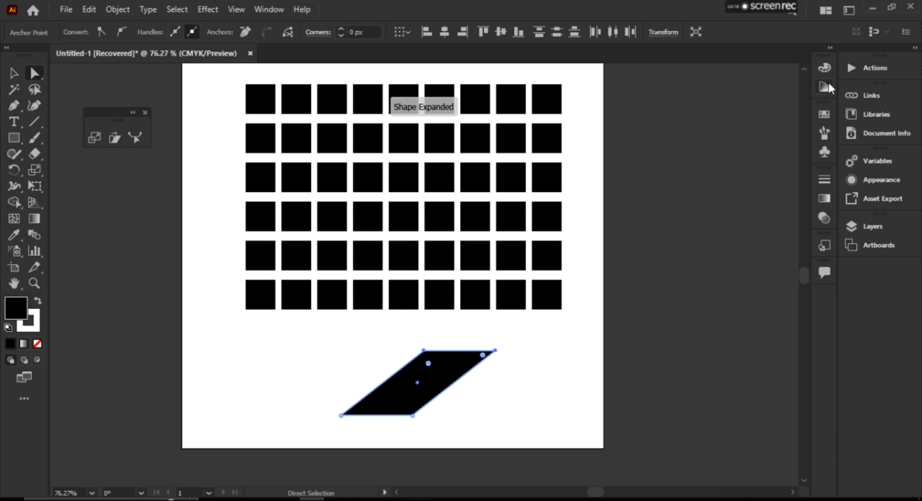
pyautogui.click(803, 69)
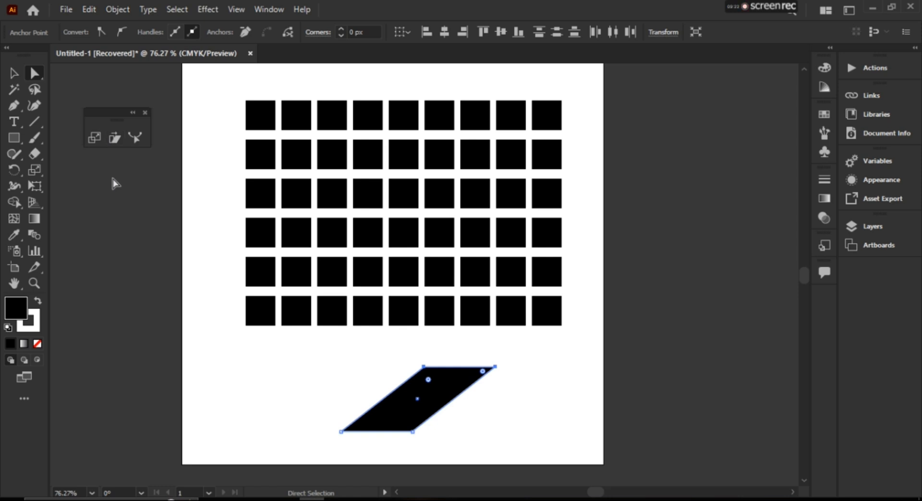
pyautogui.hotkey('ctrl', 'z')
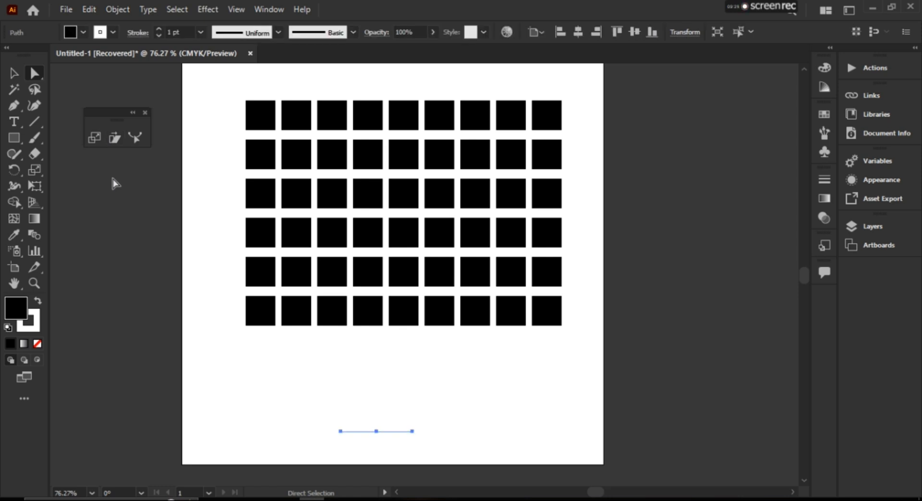
# Select all the squares in the grid and try shearing them together from the upper-right anchor with the Shear tool
pyautogui.click(115, 139)
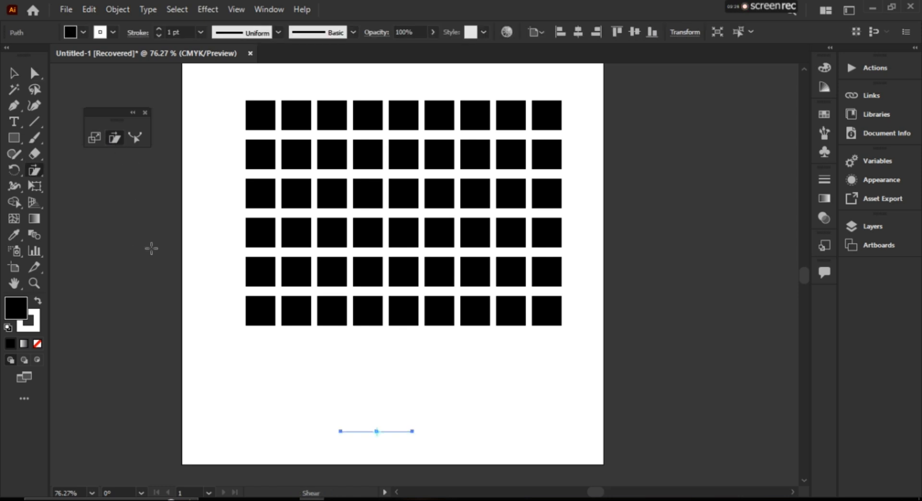
pyautogui.click(35, 73)
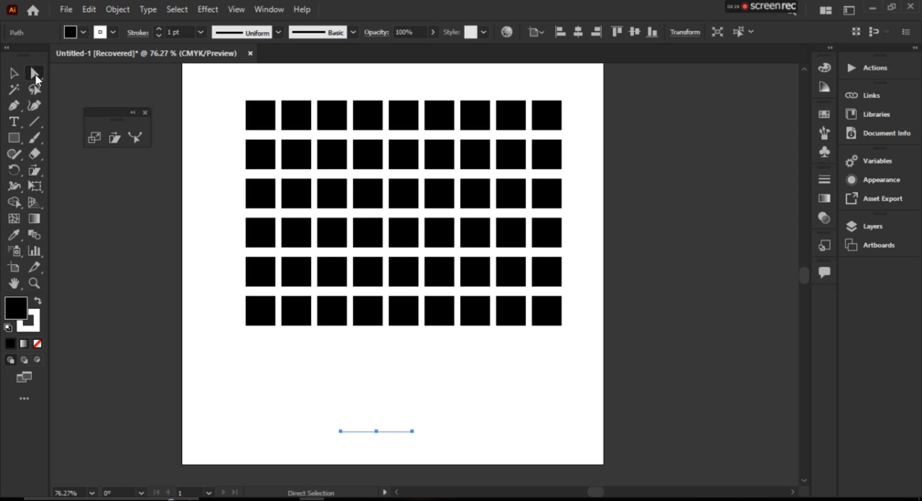
pyautogui.moveTo(213, 89); pyautogui.dragTo(595, 383)
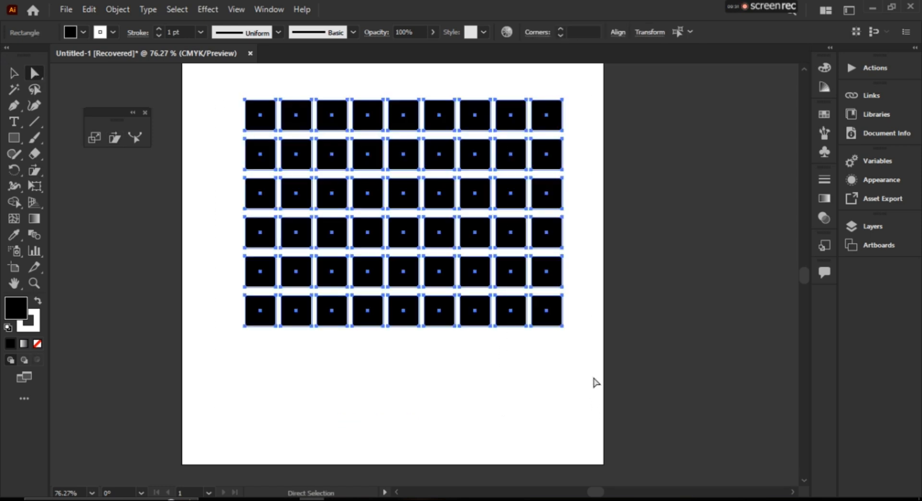
pyautogui.click(115, 139)
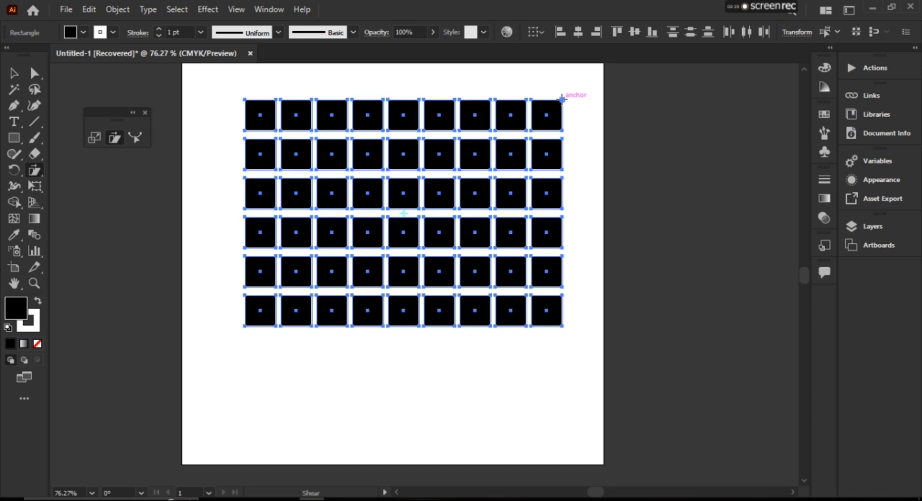
pyautogui.moveTo(566, 96)
pyautogui.mouseDown()
pyautogui.moveTo(652, 100)
pyautogui.moveTo(312, 101)
pyautogui.moveTo(576, 115)
pyautogui.moveTo(425, 79)
pyautogui.moveTo(401, 120)
pyautogui.moveTo(445, 130)
pyautogui.moveTo(531, 126)
pyautogui.moveTo(395, 94)
pyautogui.moveTo(376, 112)
pyautogui.moveTo(483, 109)
pyautogui.moveTo(518, 119)
pyautogui.moveTo(561, 103)
pyautogui.mouseUp()
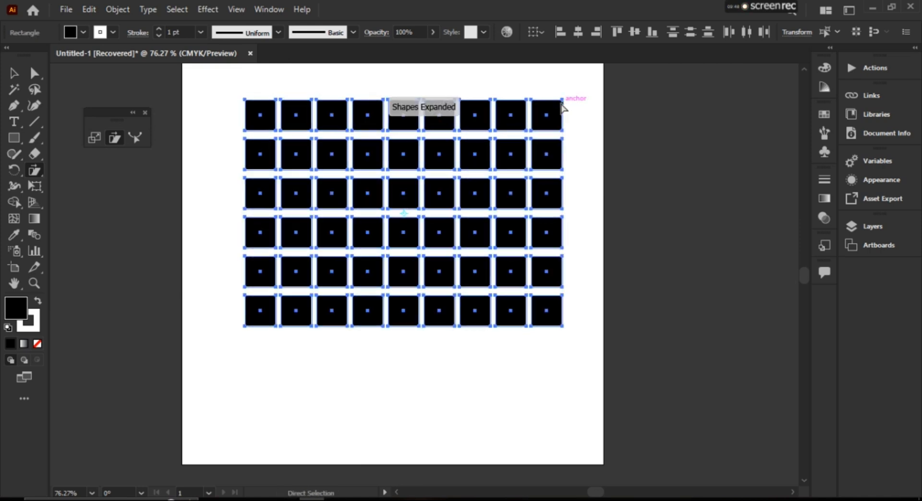
# Undo the shear, the large square and the whole grid of squares until the artboard is empty
pyautogui.hotkey('ctrl', 'z')
pyautogui.hotkey('ctrl', 'z')
pyautogui.hotkey('ctrl', 'z')
pyautogui.hotkey('ctrl', 'z')
pyautogui.hotkey('ctrl', 'z')
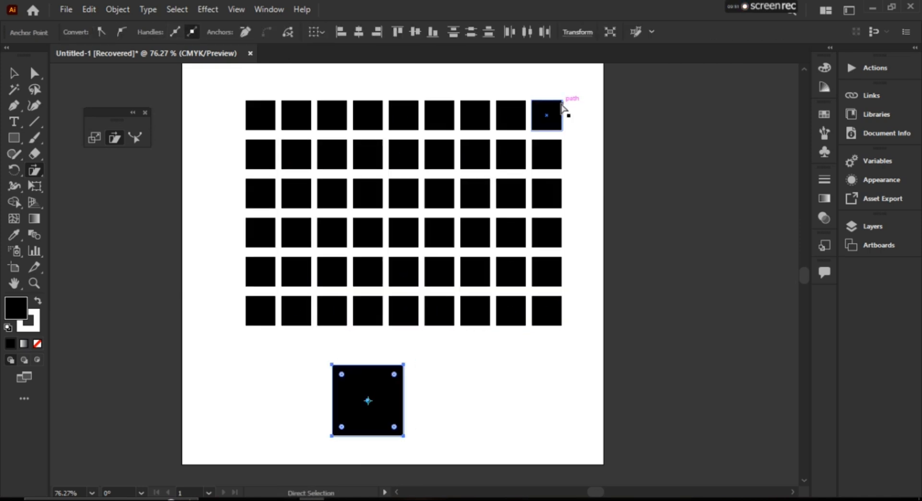
pyautogui.hotkey('ctrl', 'z')
pyautogui.hotkey('ctrl', 'z')
pyautogui.hotkey('ctrl', 'z')
pyautogui.hotkey('ctrl', 'z')
pyautogui.hotkey('ctrl', 'z')
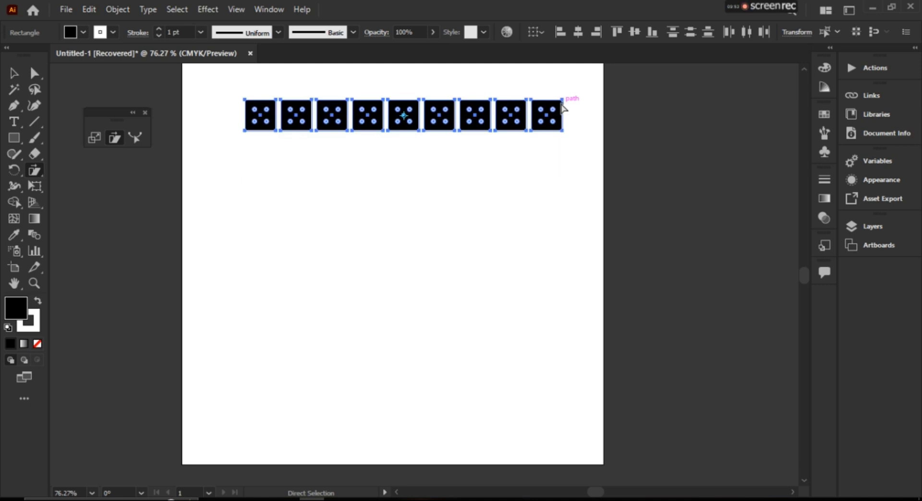
pyautogui.hotkey('ctrl', 'z')
pyautogui.hotkey('ctrl', 'z')
pyautogui.hotkey('ctrl', 'z')
pyautogui.hotkey('ctrl', 'z')
pyautogui.hotkey('ctrl', 'z')
pyautogui.hotkey('ctrl', 'z')
pyautogui.hotkey('ctrl', 'z')
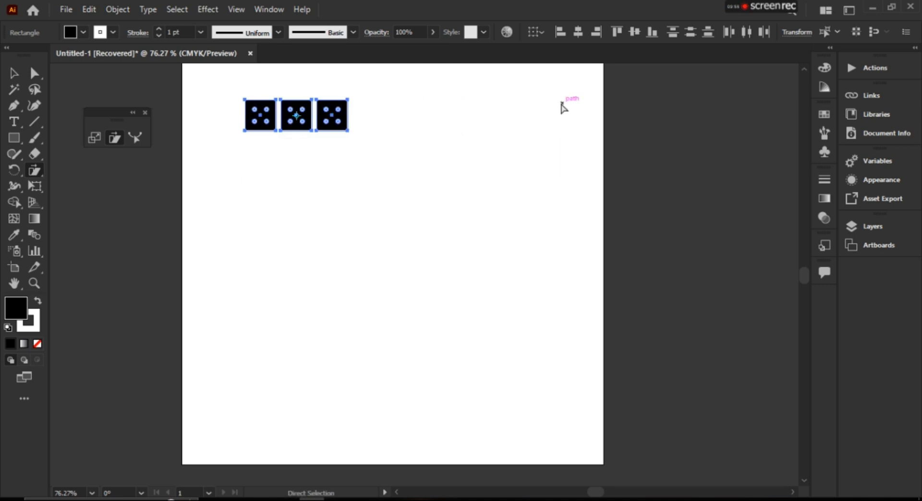
pyautogui.hotkey('ctrl', 'z')
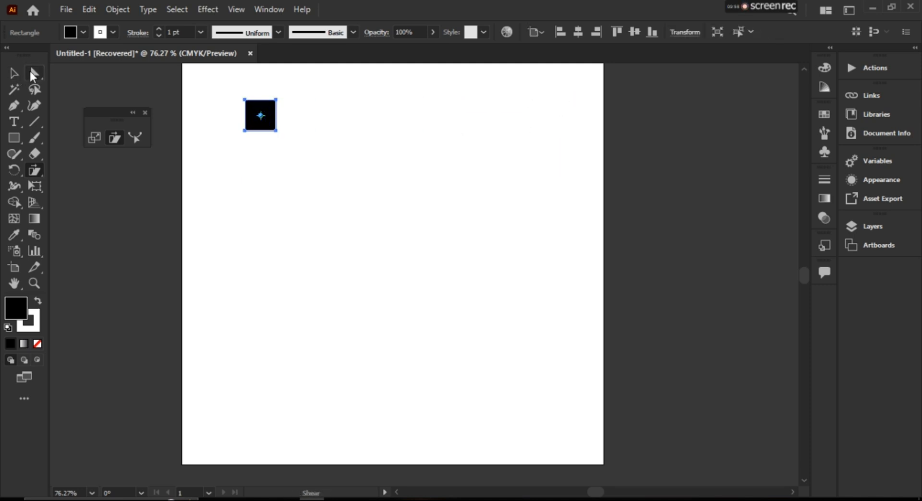
pyautogui.hotkey('ctrl', 'z')
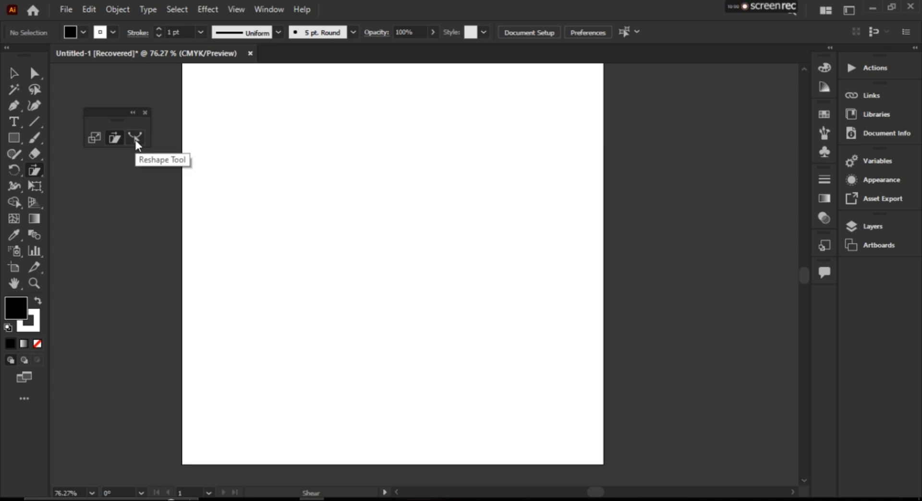
# Draw a tall black rectangle about 84 px wide and 253 px high in the upper part of the artboard
pyautogui.click(14, 139)
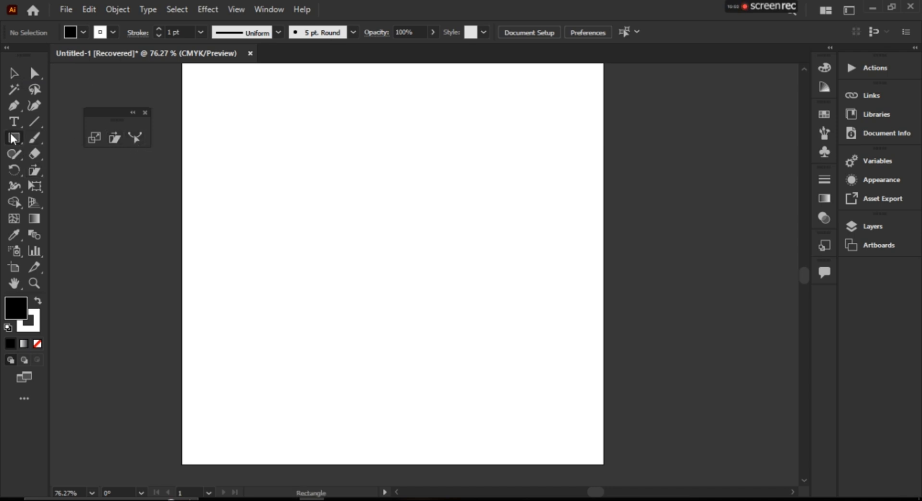
pyautogui.moveTo(316, 123); pyautogui.dragTo(386, 335)
pyautogui.click(34, 73)
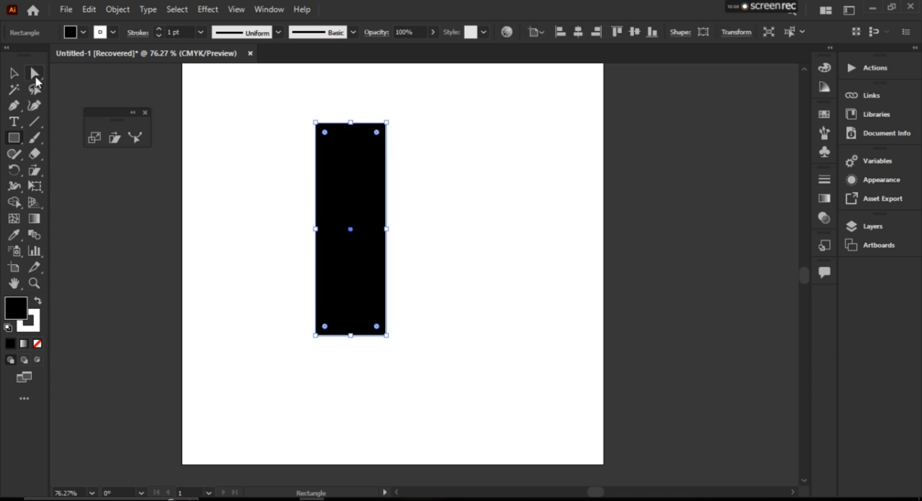
# Try adding an anchor point on the upper part of the rectangle's right edge and moving it outward by about 44 px
pyautogui.click(14, 106)
pyautogui.click(36, 73)
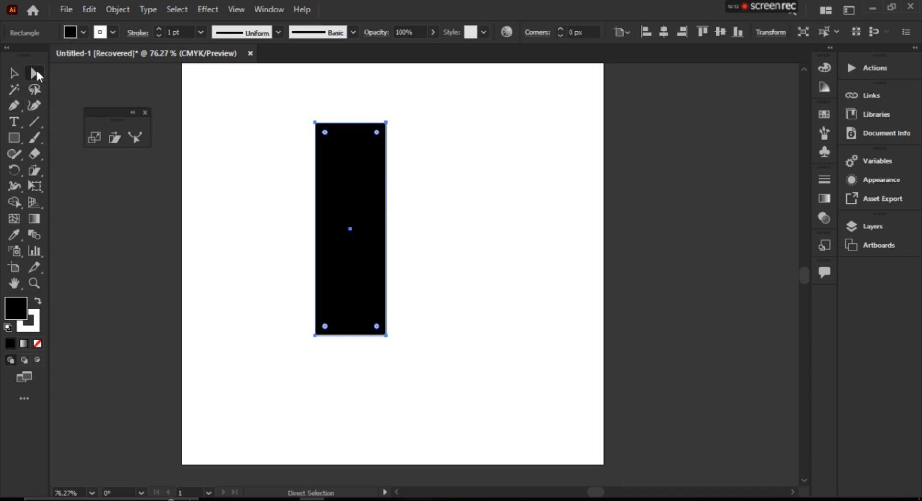
pyautogui.moveTo(412, 158); pyautogui.dragTo(362, 208)
pyautogui.click(12, 110)
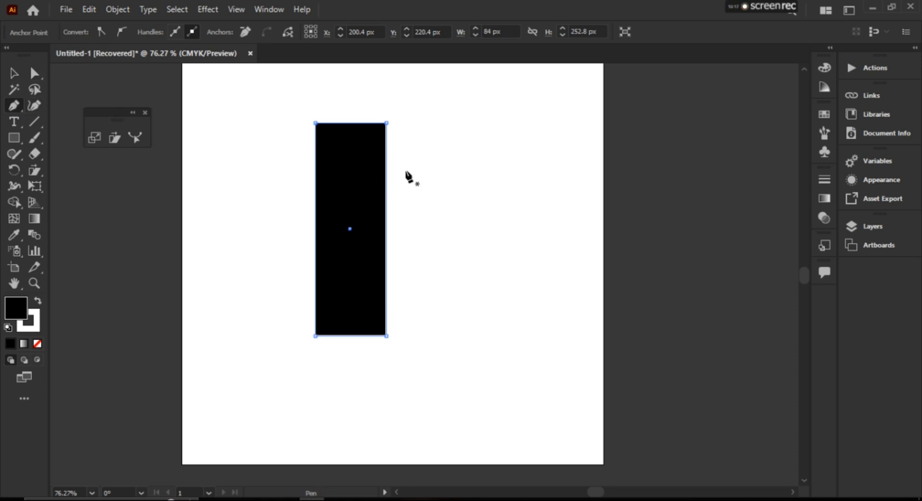
pyautogui.click(386, 165)
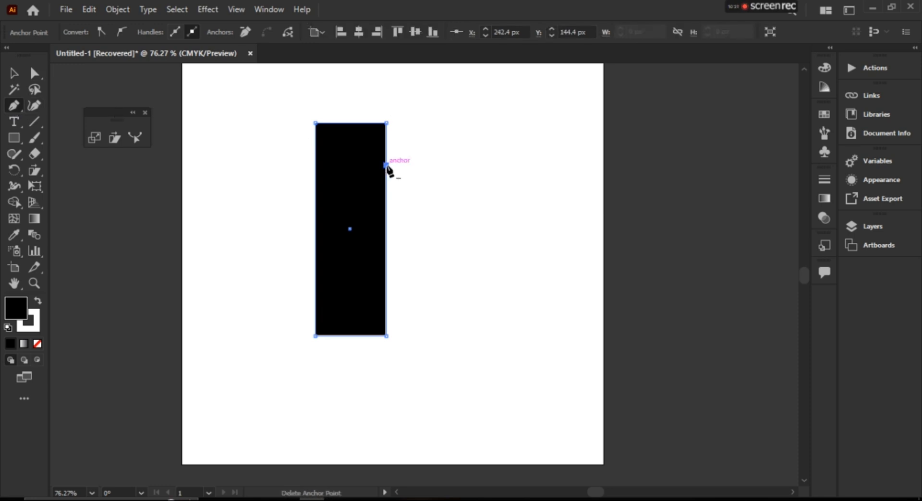
pyautogui.press('a')
pyautogui.click(387, 166)
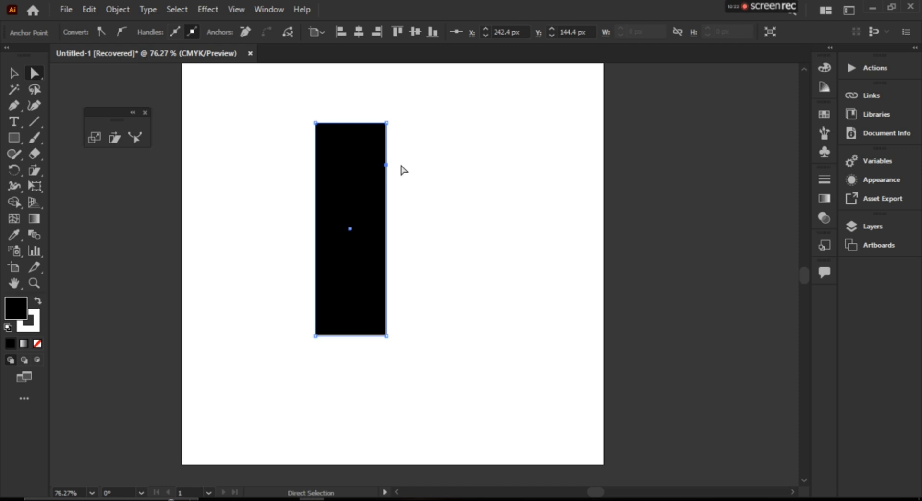
pyautogui.moveTo(387, 166); pyautogui.dragTo(424, 167)
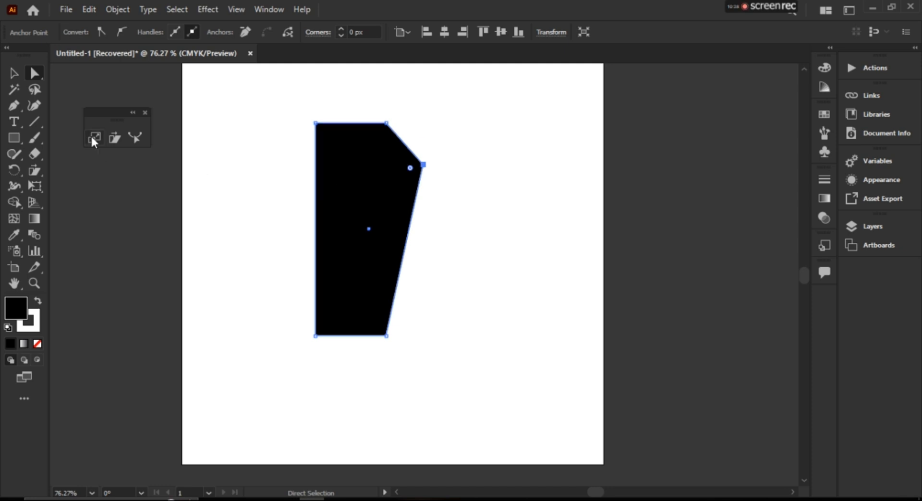
# Try rounding the pulled-out corner by giving it vertical handles with the Anchor Point tool
pyautogui.click(13, 108)
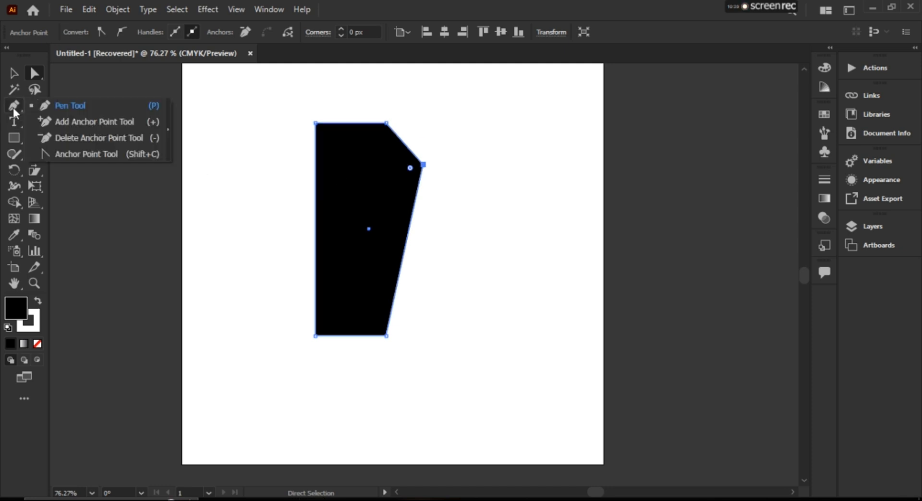
pyautogui.click(68, 152)
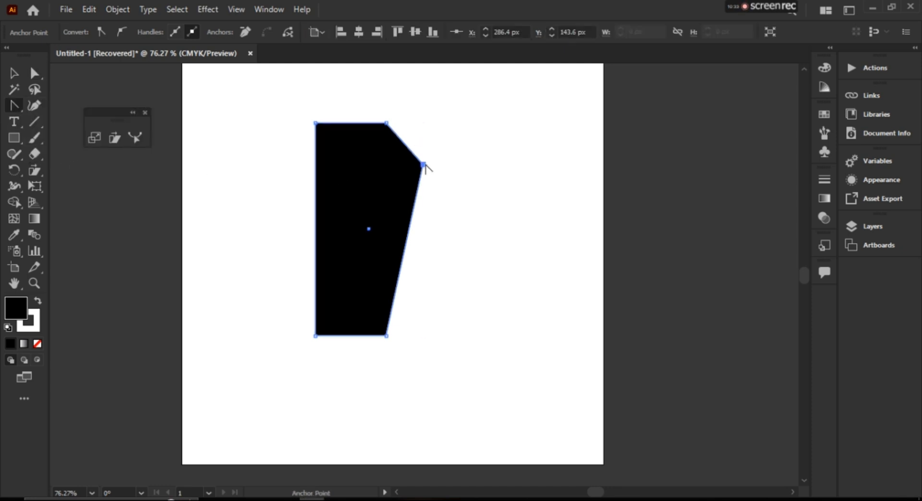
pyautogui.moveTo(423, 164); pyautogui.dragTo(423, 203)
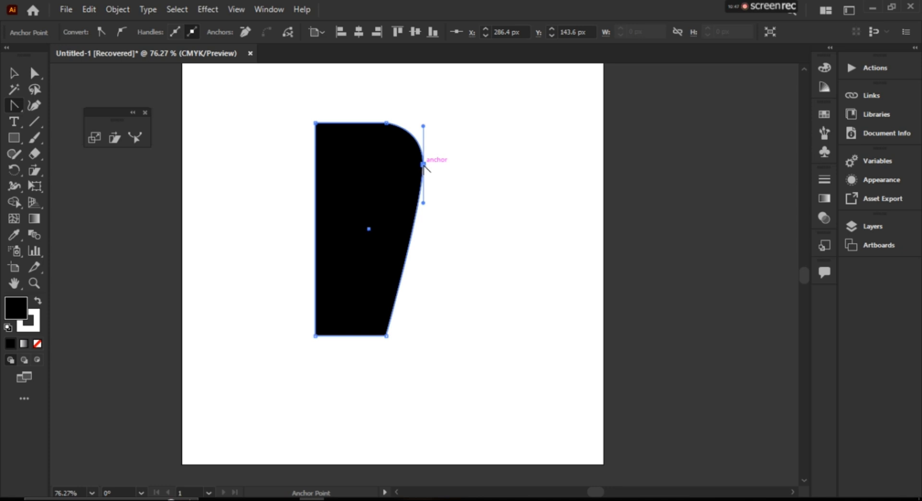
pyautogui.click(16, 106)
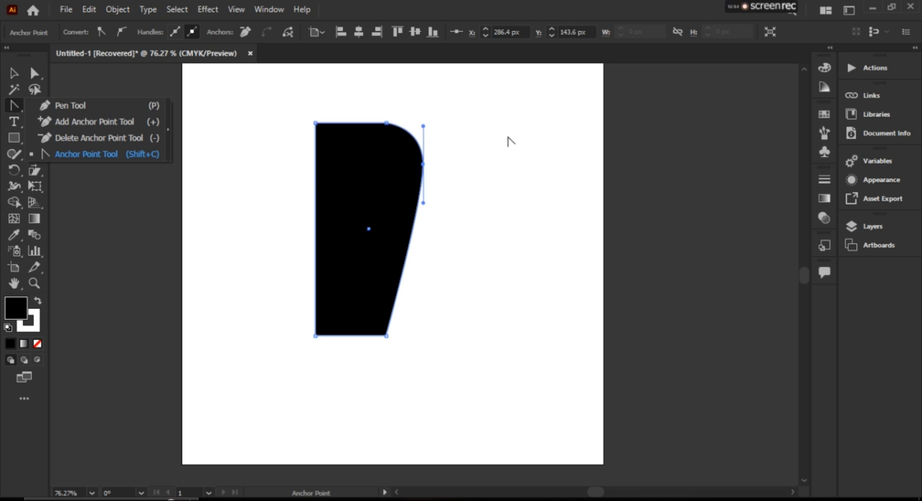
pyautogui.click(34, 73)
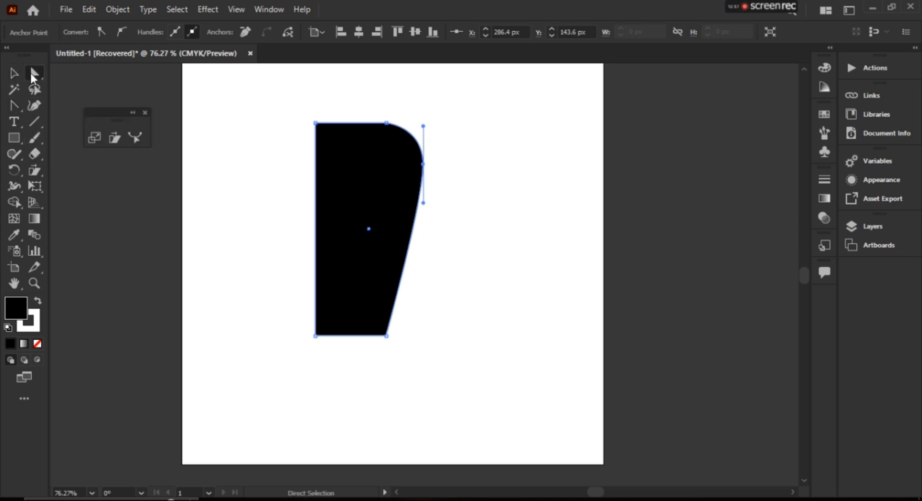
# Undo the rounding, the move and the added anchor point on the rectangle
pyautogui.hotkey('ctrl', 'z')
pyautogui.hotkey('ctrl', 'z')
pyautogui.hotkey('ctrl', 'z')
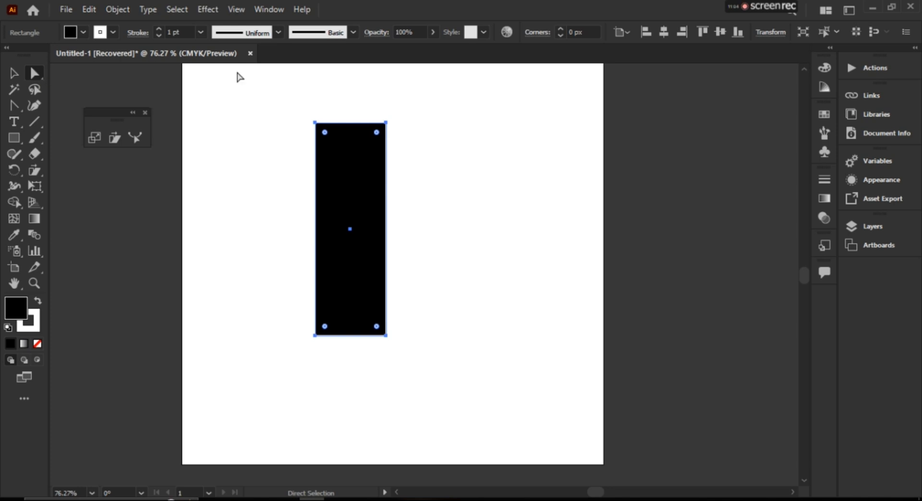
# Select the rectangle's right edge and bulge its upper part outward by about 42 px with the Reshape tool
pyautogui.click(436, 149)
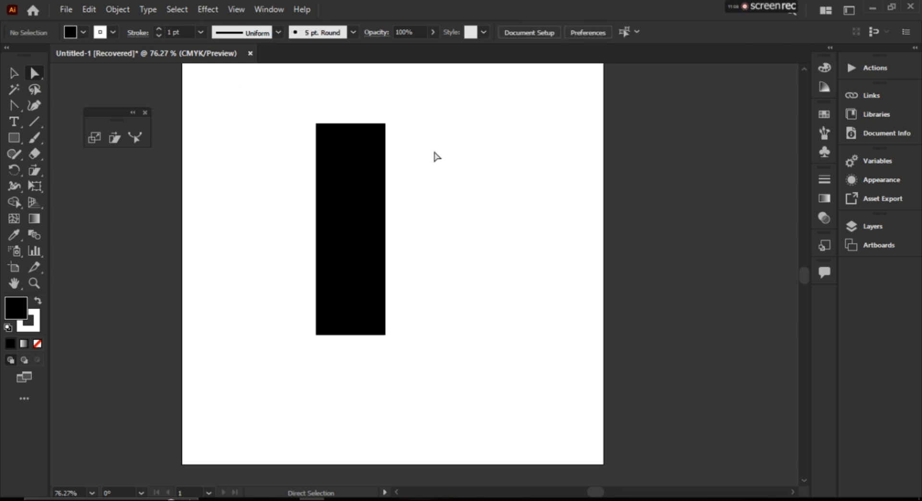
pyautogui.moveTo(433, 152); pyautogui.dragTo(367, 197)
pyautogui.click(135, 137)
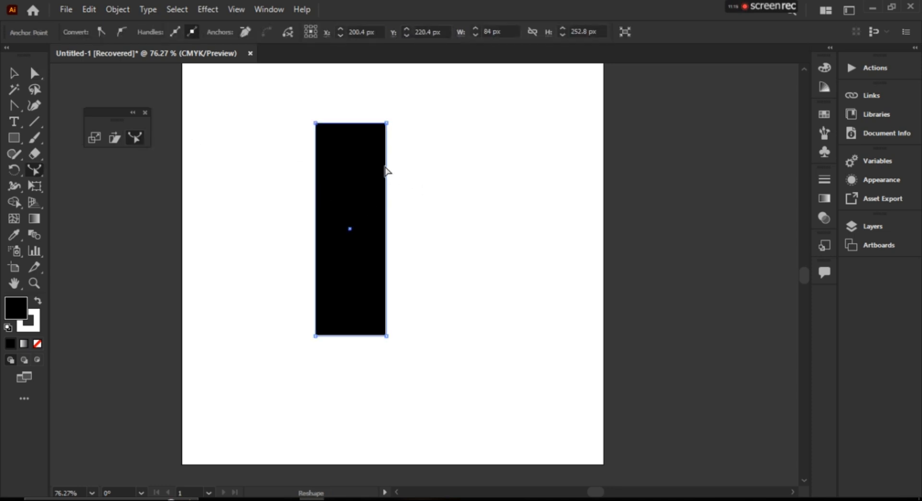
pyautogui.moveTo(387, 168); pyautogui.dragTo(422, 168)
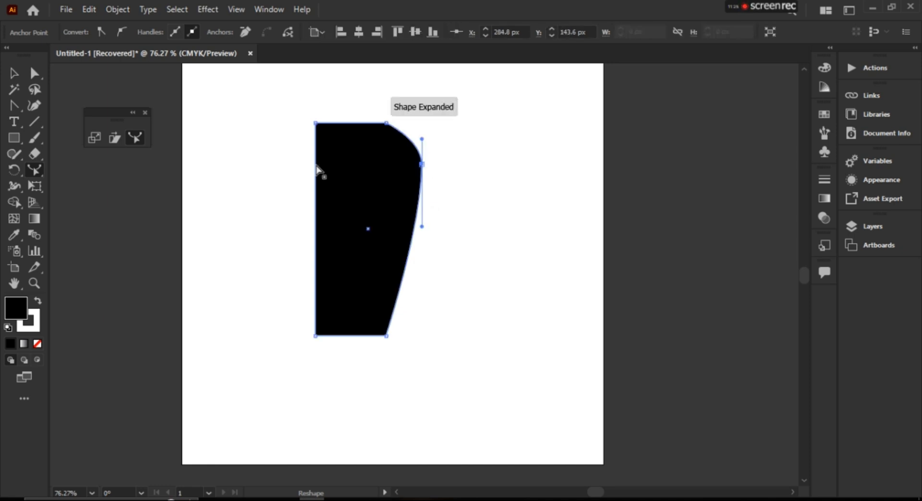
# Bulge the left edge outward to match, level the two side anchors with the Reshape tool, and close the floating tool group
pyautogui.moveTo(317, 169); pyautogui.dragTo(278, 157)
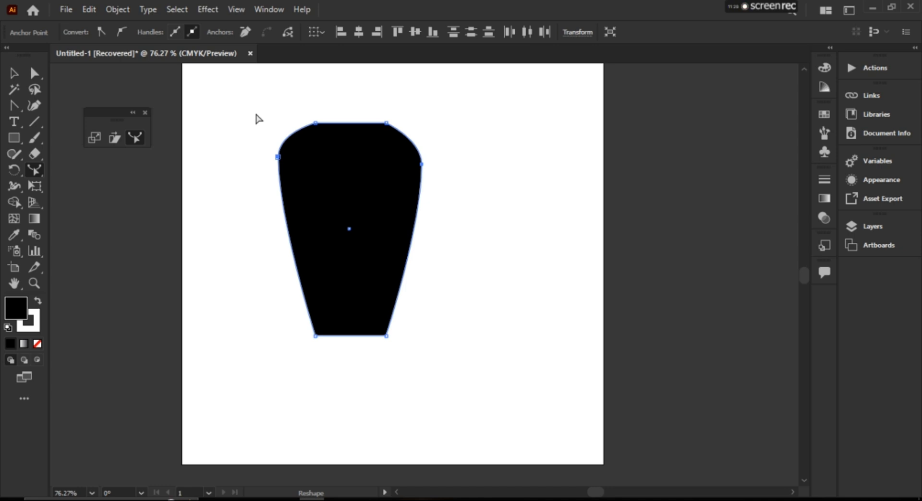
pyautogui.moveTo(277, 158); pyautogui.dragTo(277, 161)
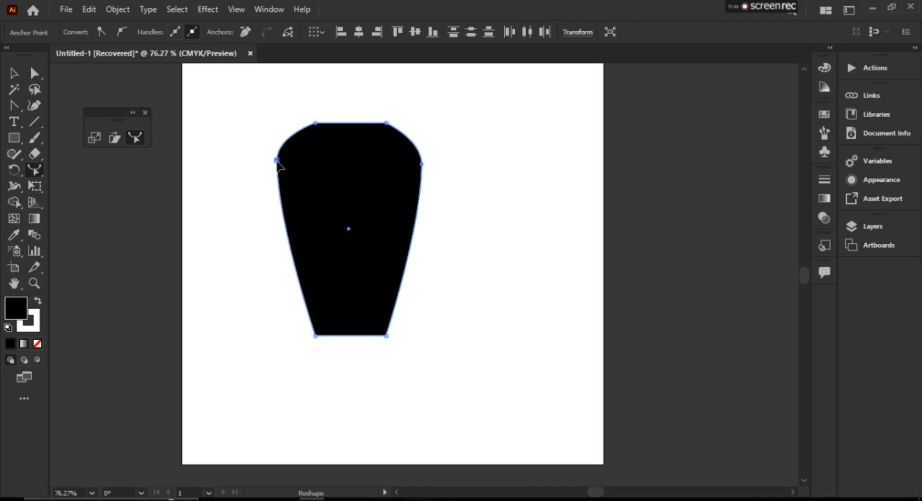
pyautogui.click(422, 164)
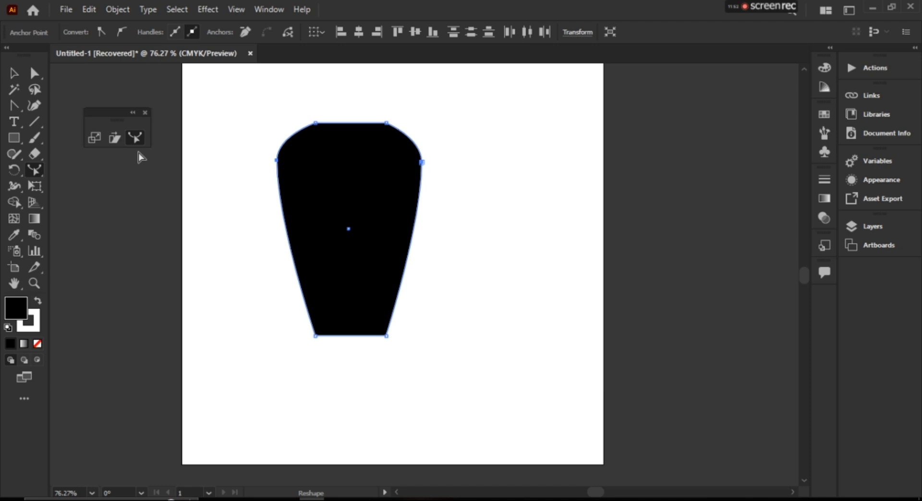
pyautogui.click(145, 111)
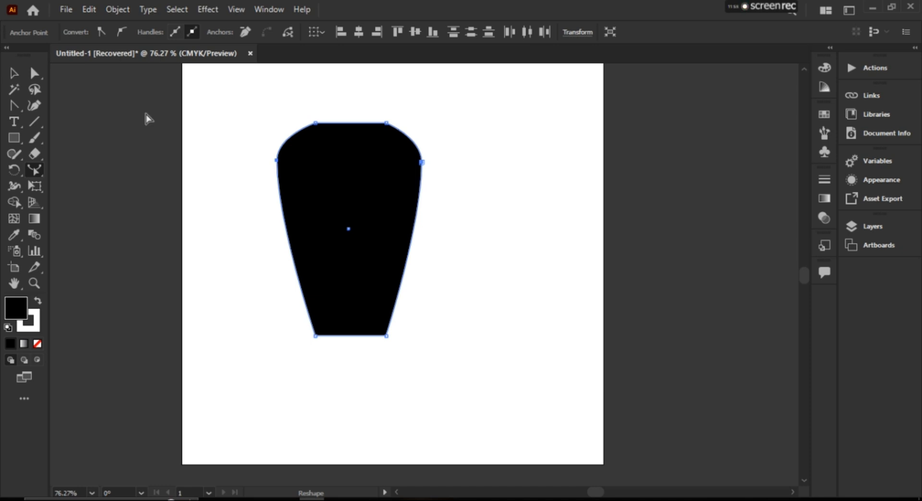